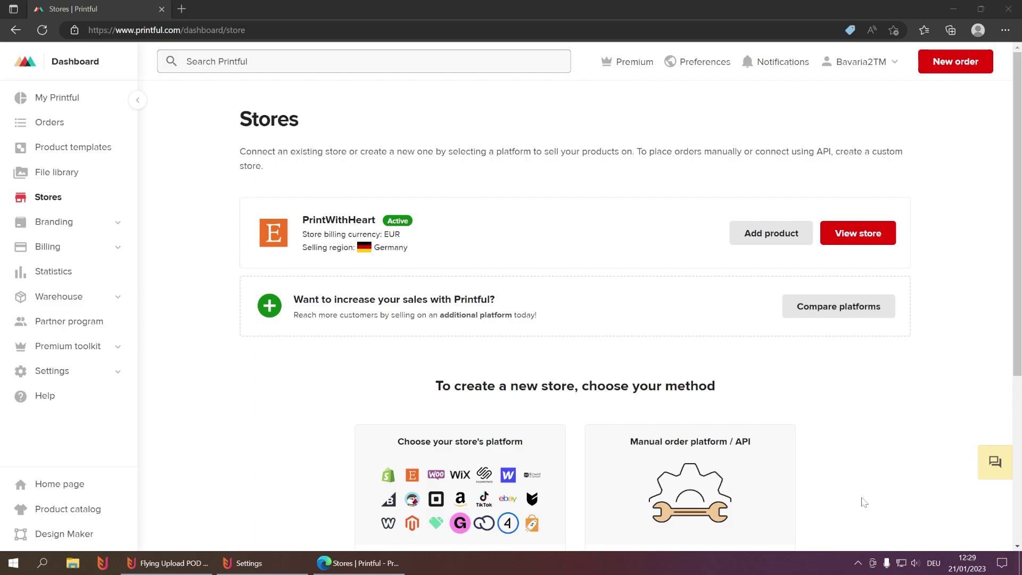
pyautogui.click(285, 565)
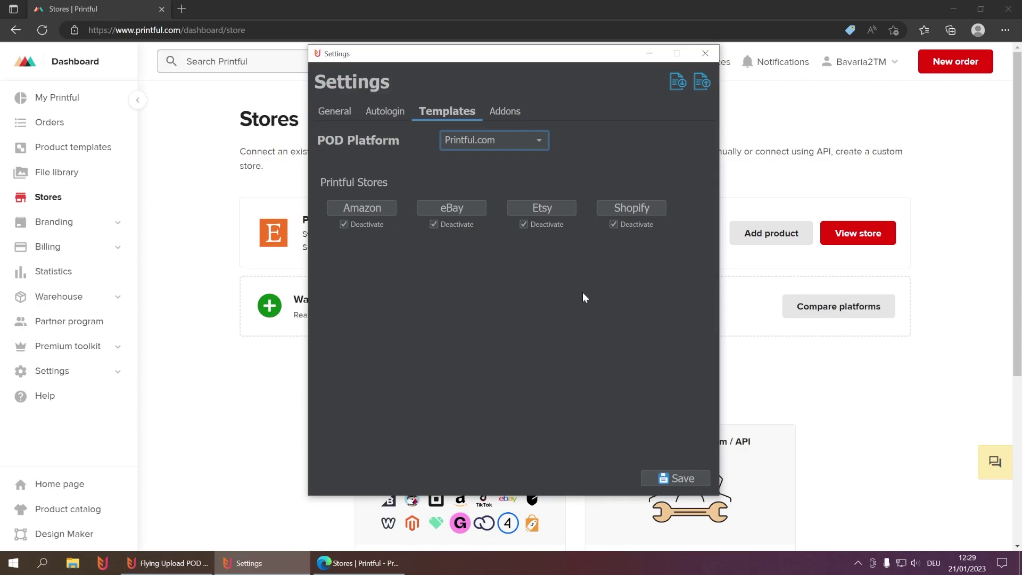
pyautogui.click(952, 383)
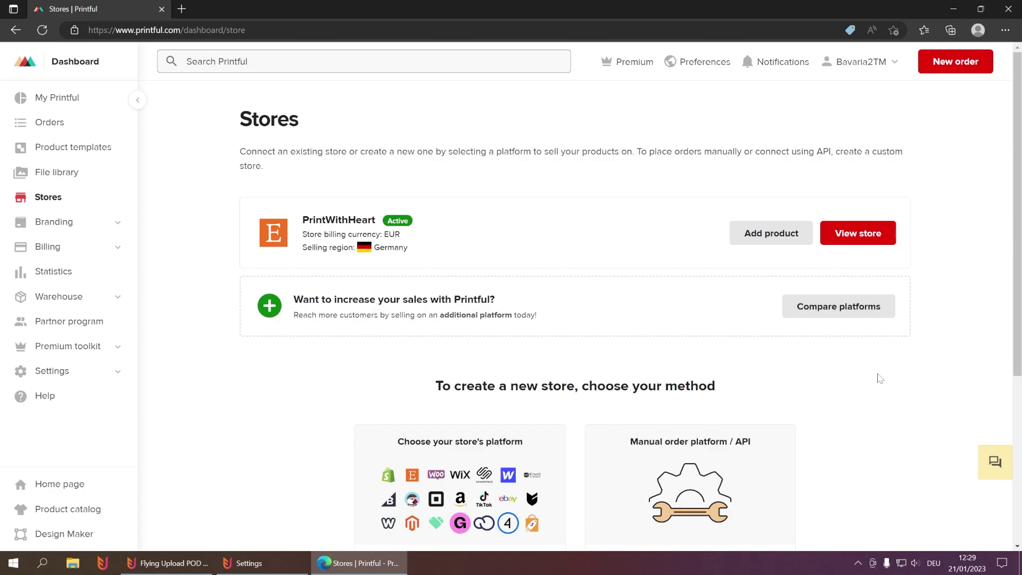
pyautogui.hotkey('alt', 'Tab')
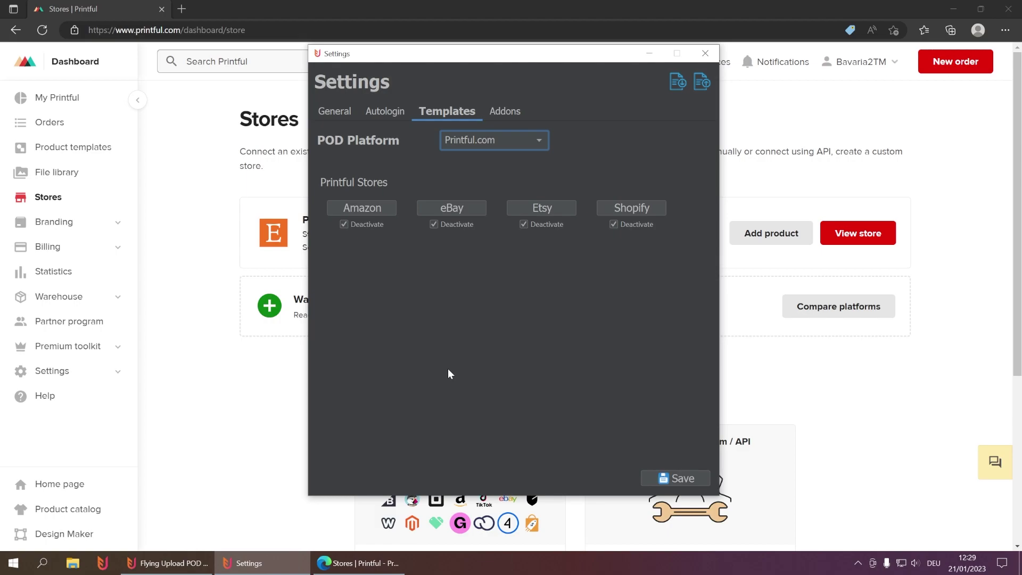
pyautogui.click(847, 223)
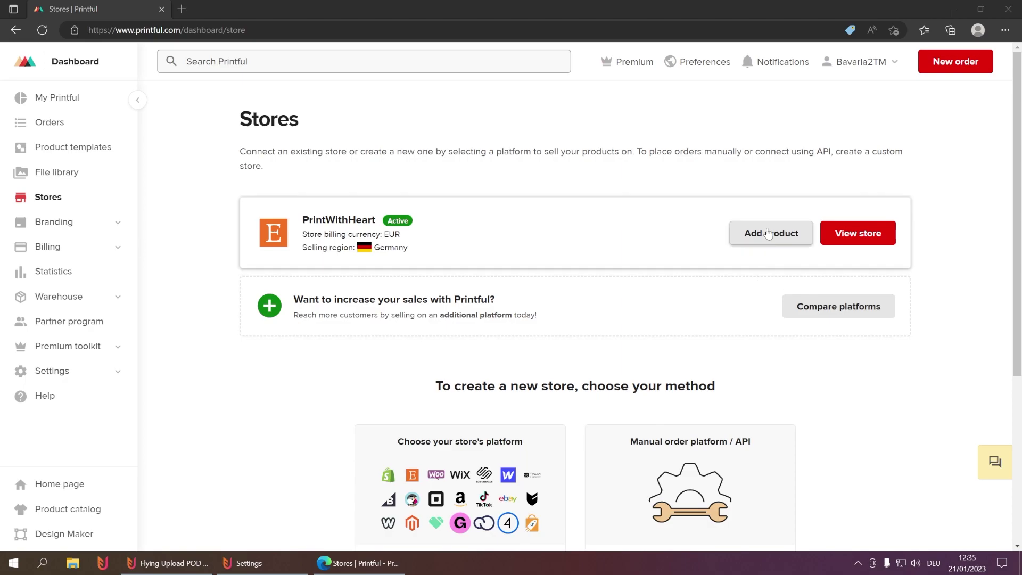
# Start adding a product to the PrintWithHeart store using the saved Black T-Shirt Template.
pyautogui.click(769, 235)
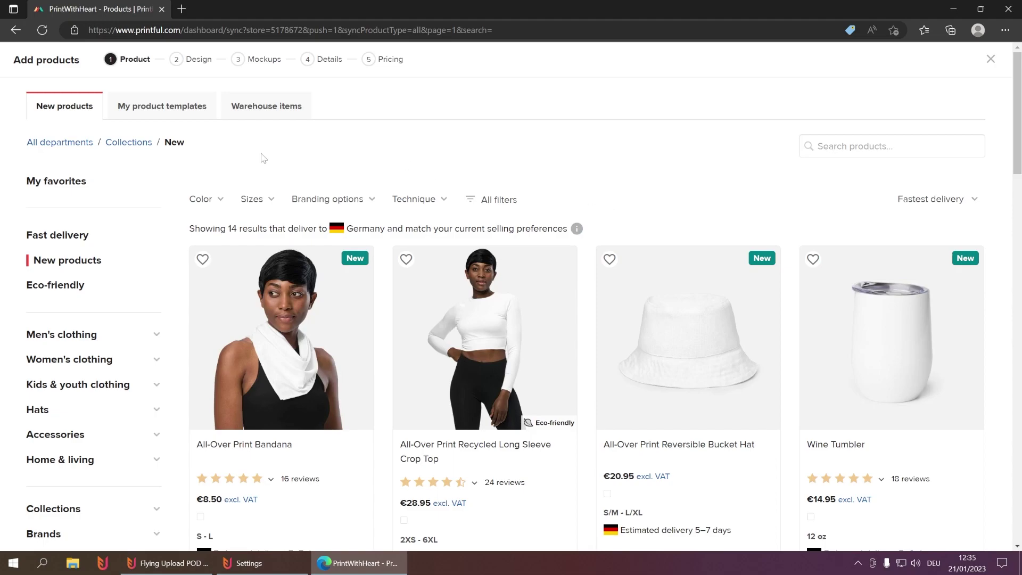
pyautogui.click(206, 120)
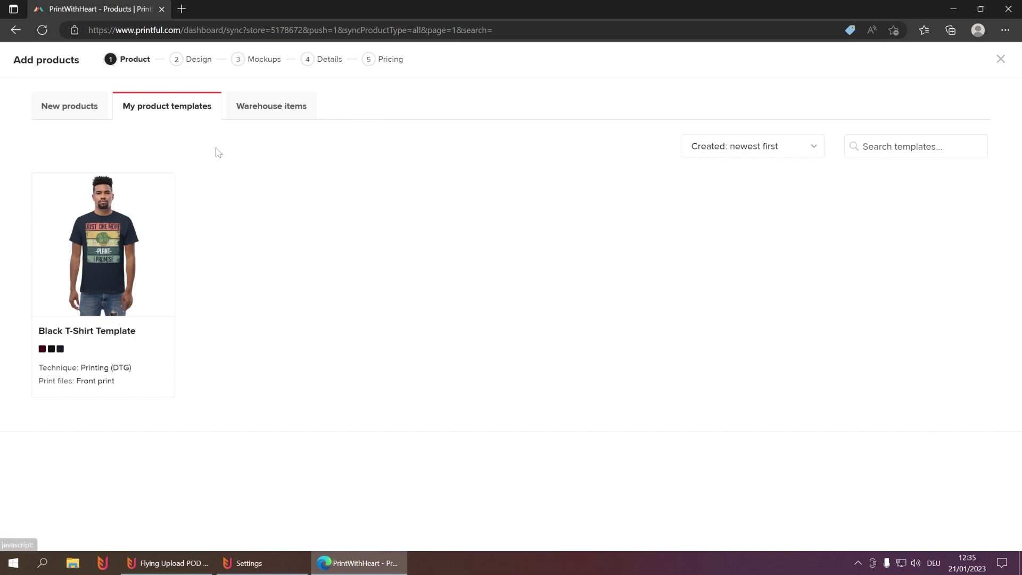
pyautogui.click(119, 238)
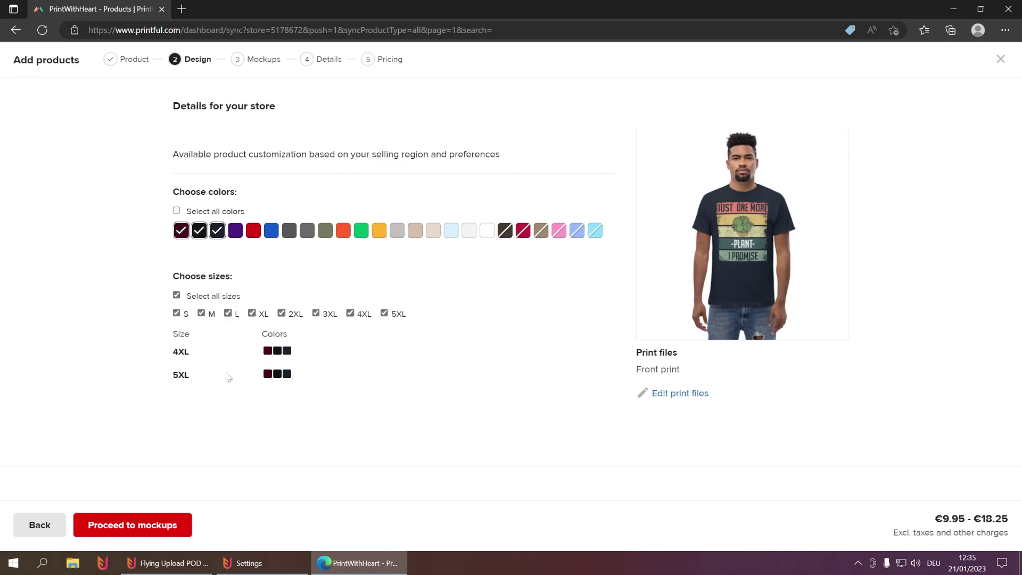
# Replace the template's front print with retro-cute-chick-2.png and proceed to the mockups.
pyautogui.click(690, 395)
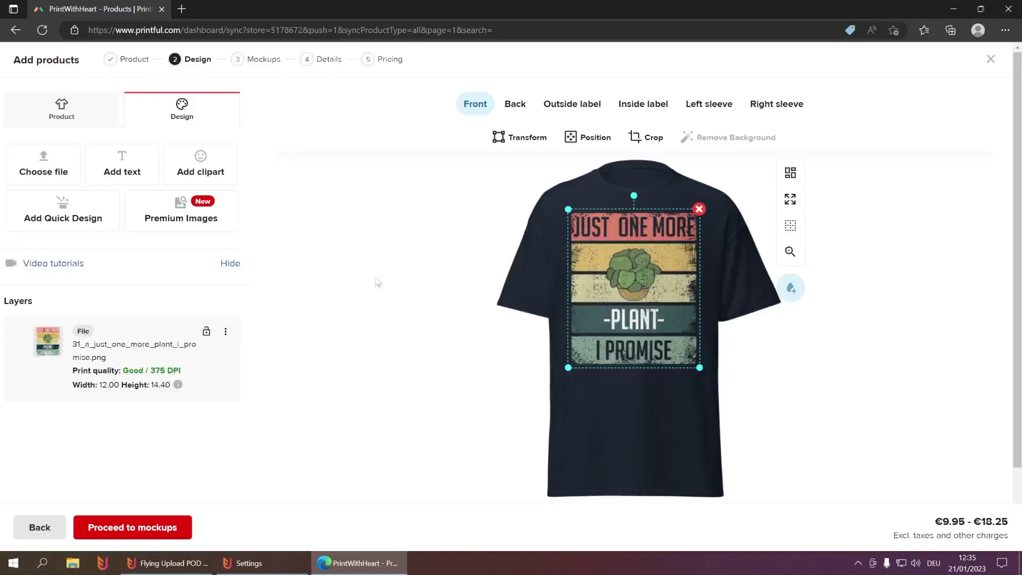
pyautogui.click(698, 209)
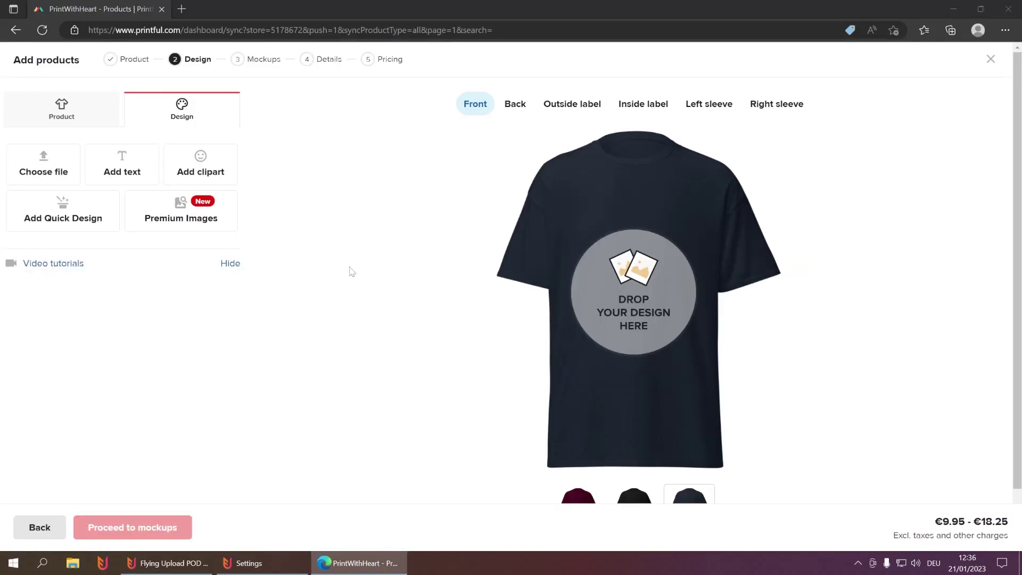
pyautogui.moveTo(1021, 277); pyautogui.dragTo(646, 328)
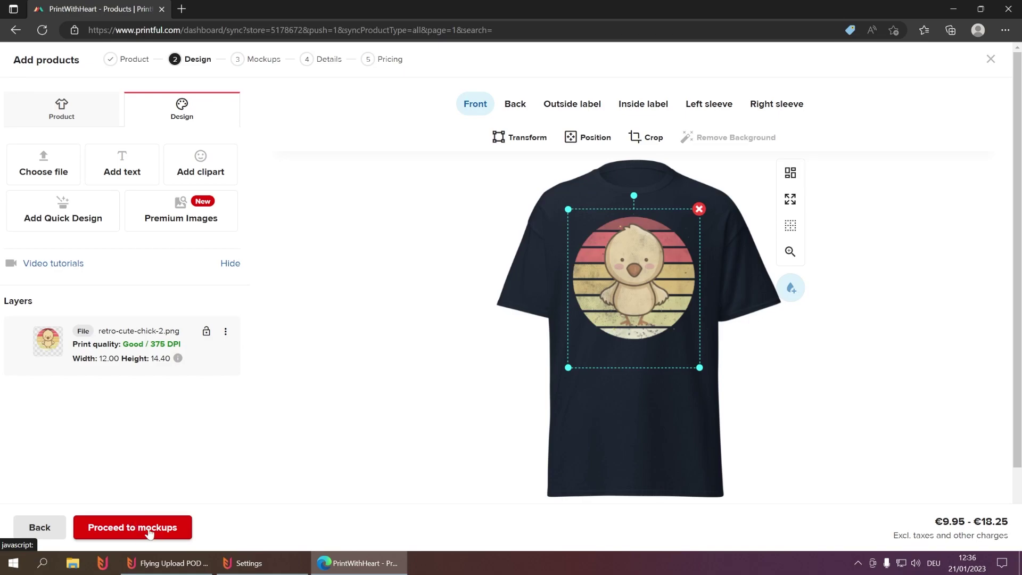
pyautogui.click(151, 533)
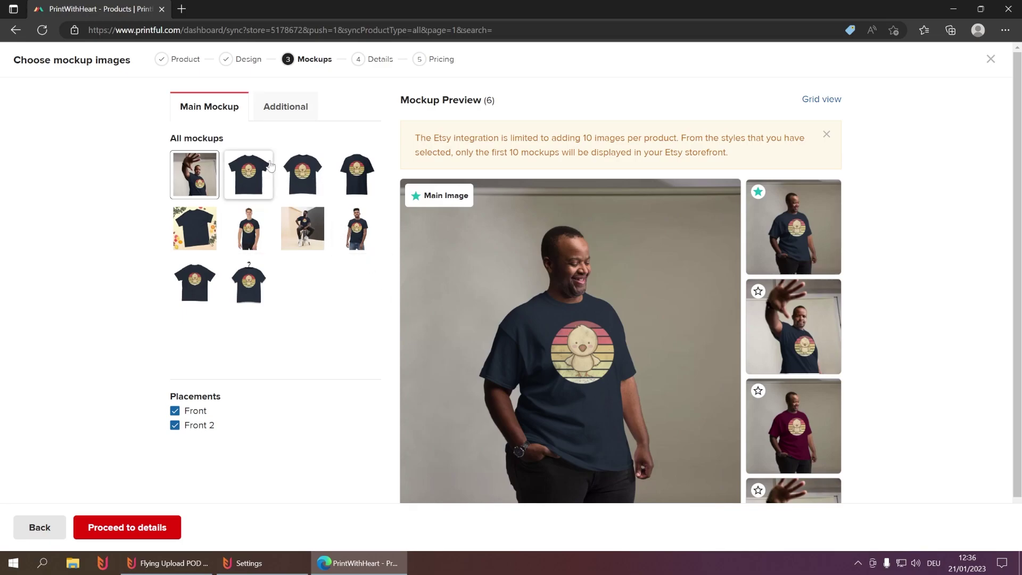
# Set the black flat shirt mockup as the main image, add two additional model mockups, and proceed to the details.
pyautogui.click(248, 189)
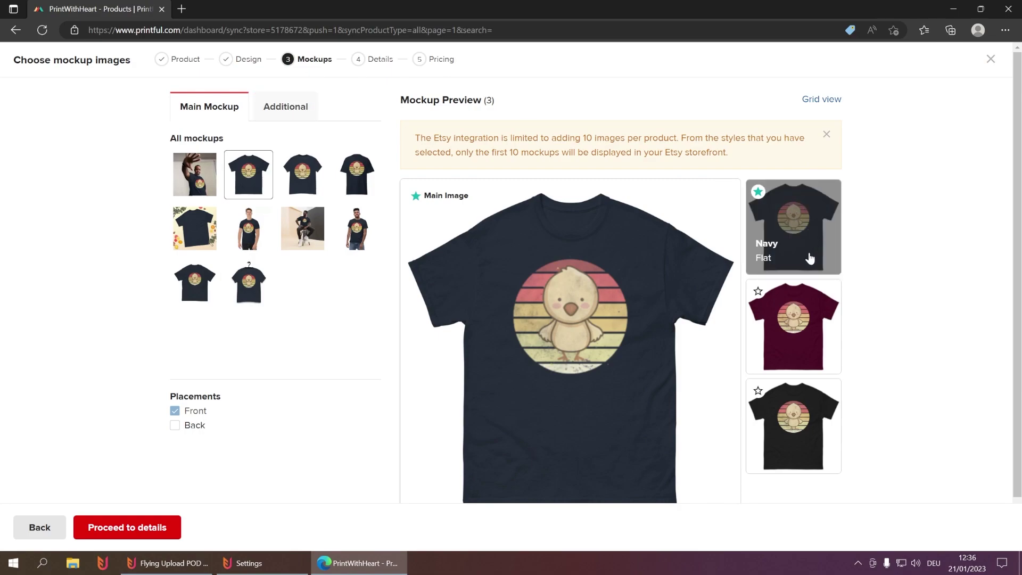
pyautogui.click(803, 433)
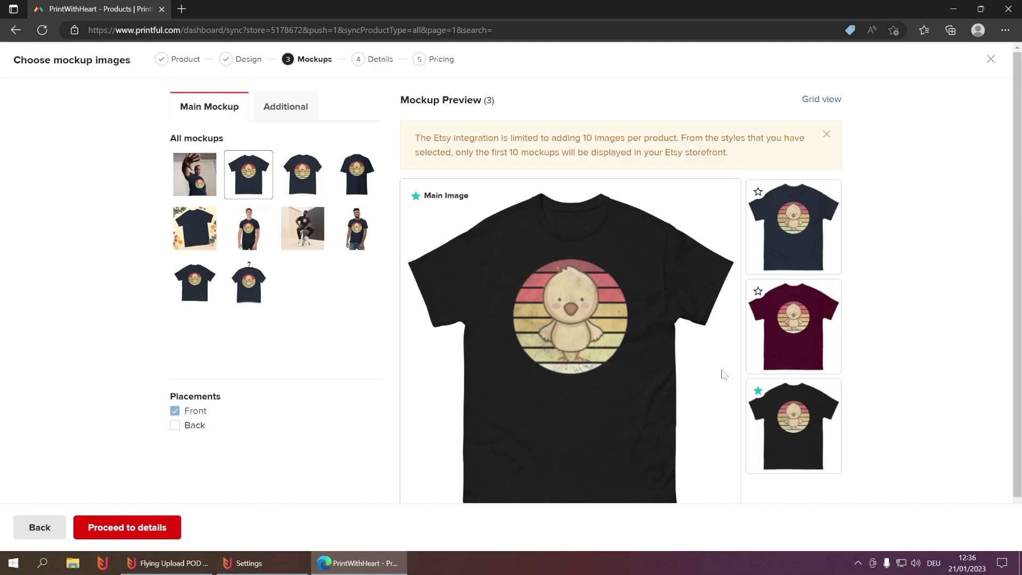
pyautogui.click(286, 114)
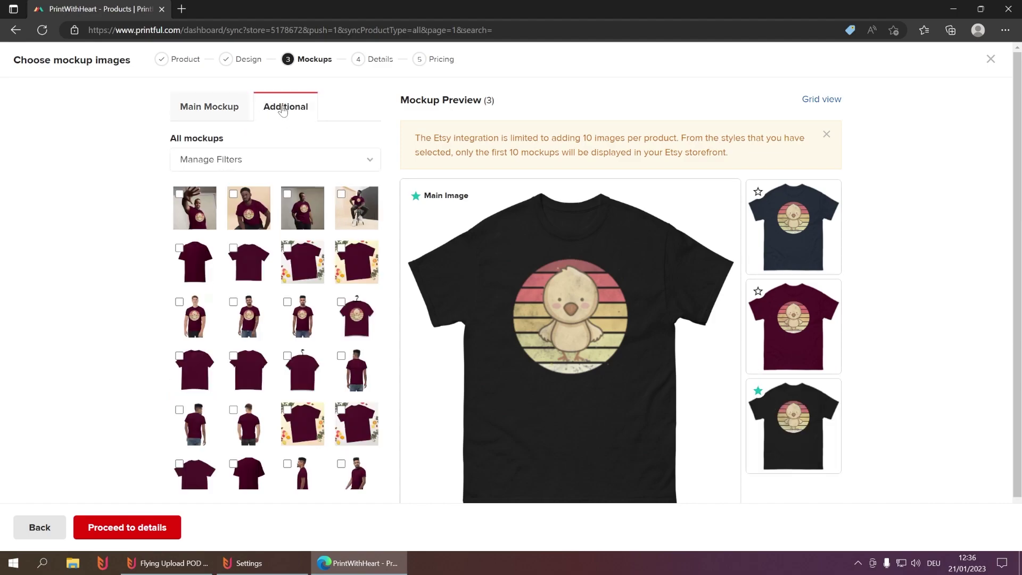
pyautogui.click(236, 201)
pyautogui.click(292, 199)
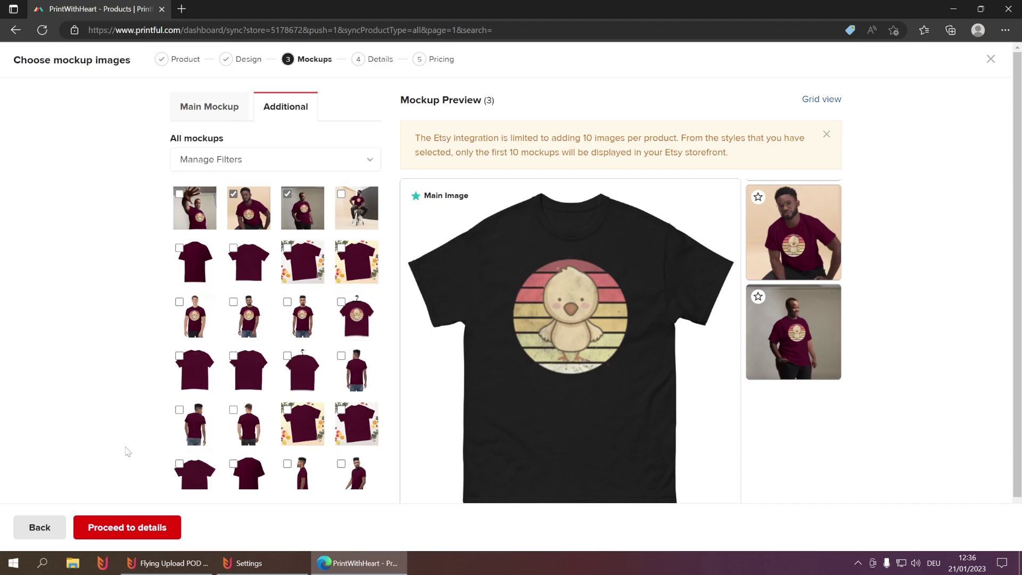
pyautogui.click(143, 534)
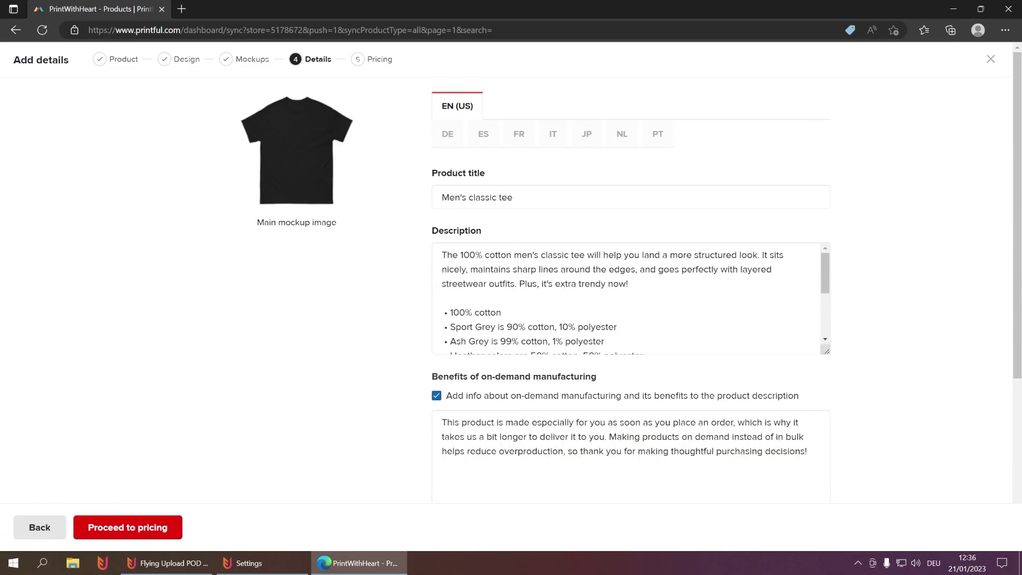
# Review the product's title, description and on-demand manufacturing details, and proceed to pricing.
pyautogui.scroll(-1, 725, 183)
pyautogui.scroll(-3, 725, 183)
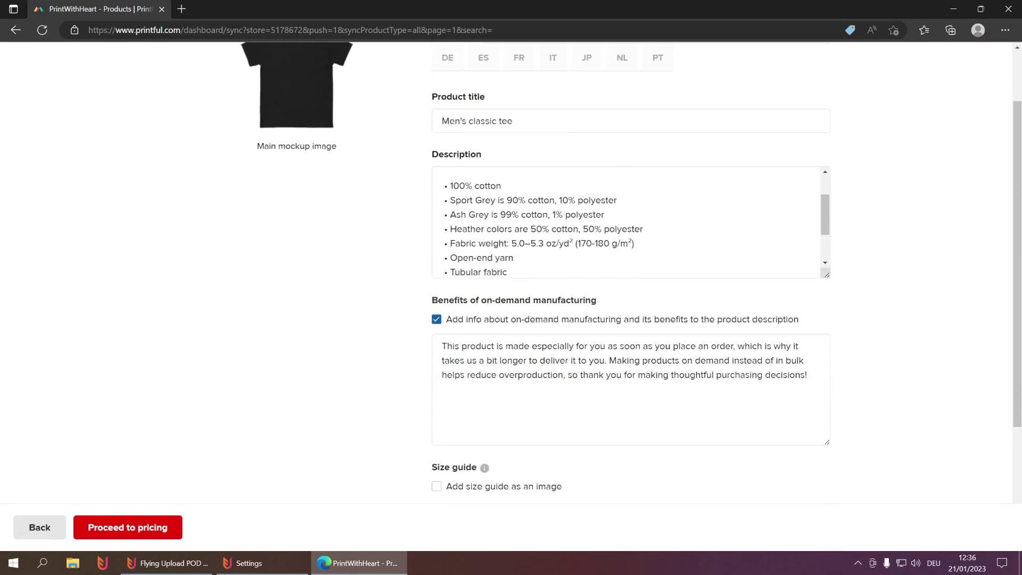
pyautogui.click(138, 528)
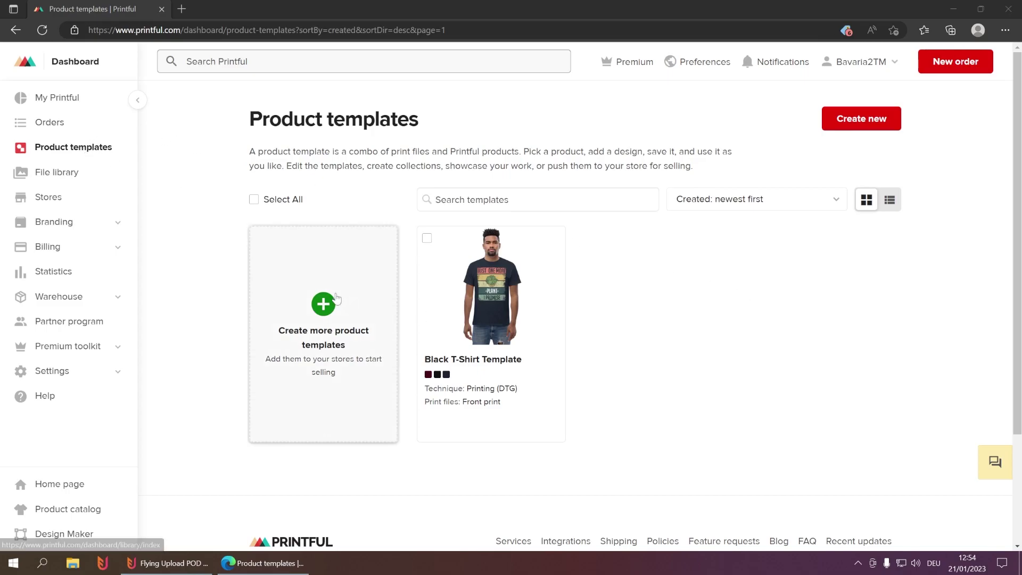
# Start a new product template using the Men's Classic Tee | Gildan 5000 from men's T-shirts.
pyautogui.click(336, 332)
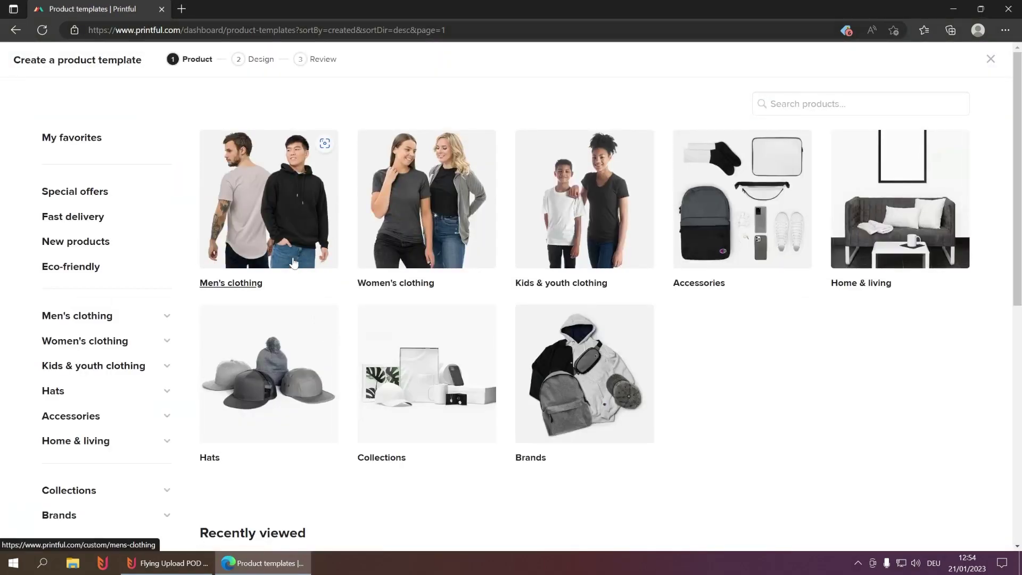
pyautogui.click(282, 251)
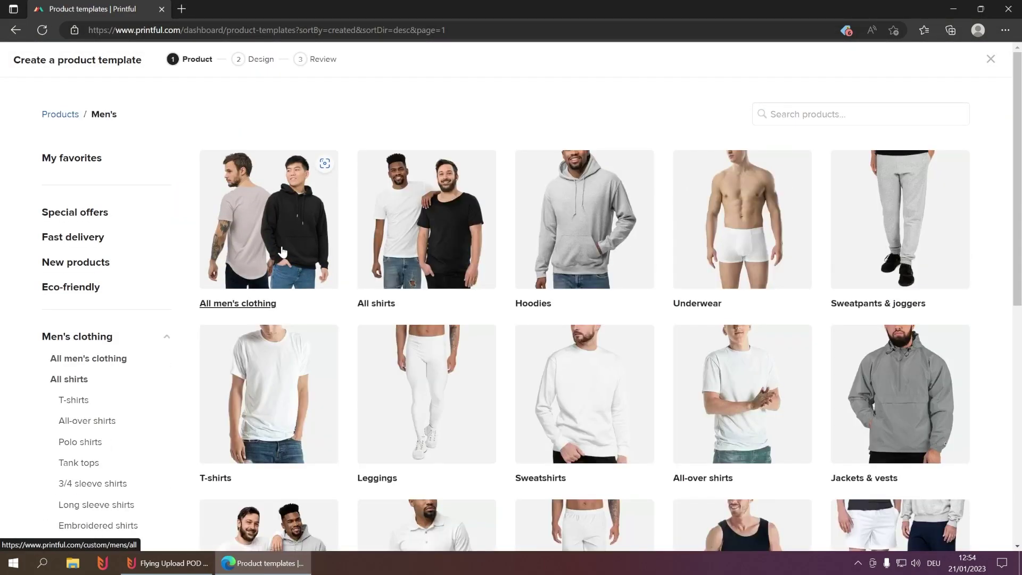
pyautogui.click(268, 419)
pyautogui.scroll(-3, 867, 198)
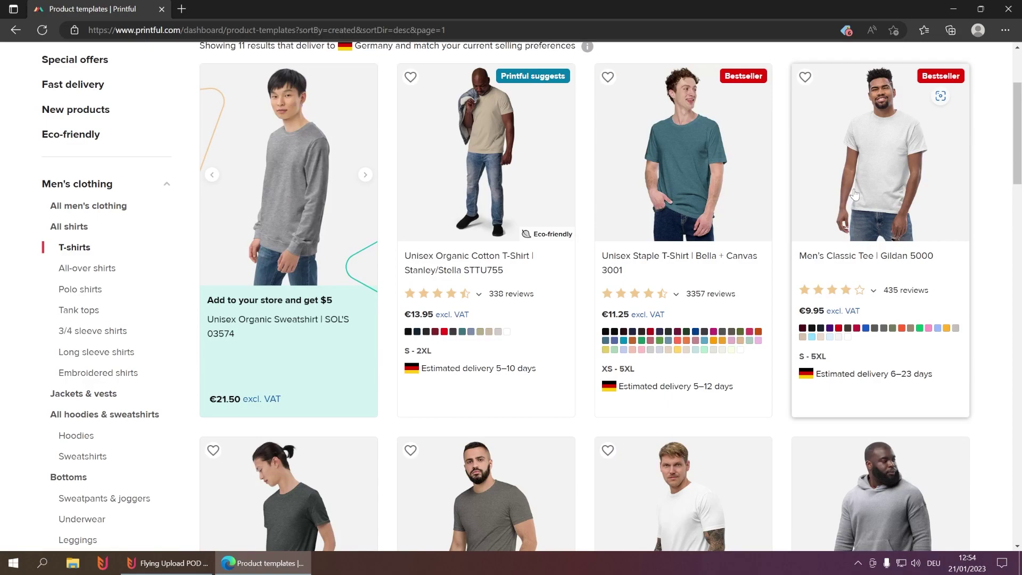
pyautogui.click(857, 192)
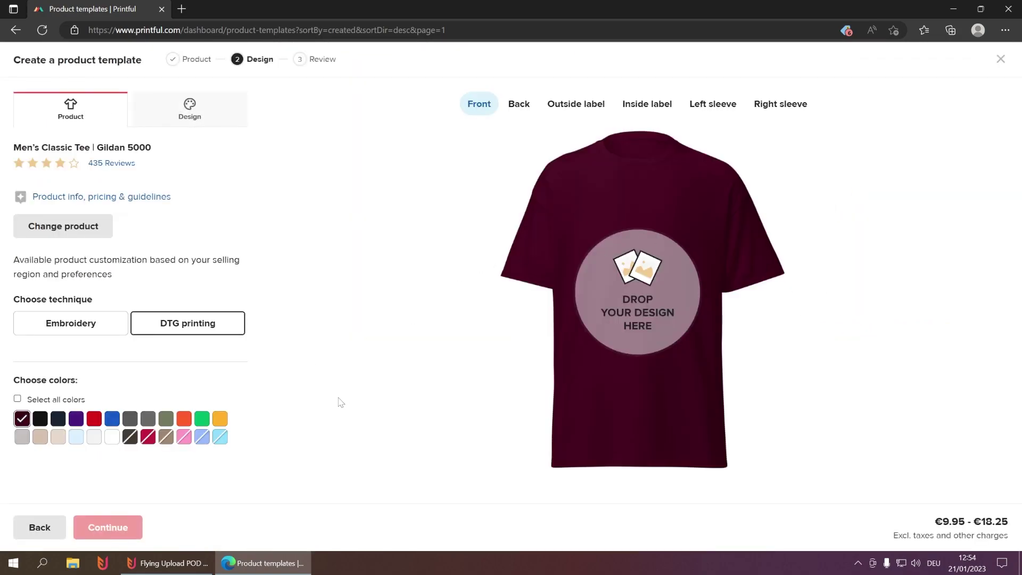
# Select only White and Ash as shirt colors, place the retro red panda design on the front, and continue to review.
pyautogui.click(112, 438)
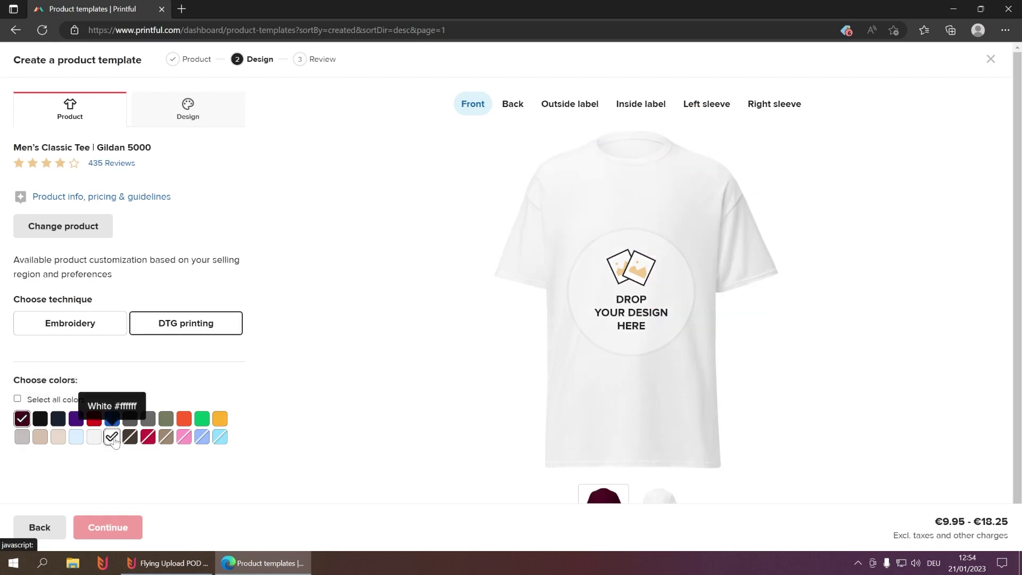
pyautogui.click(92, 439)
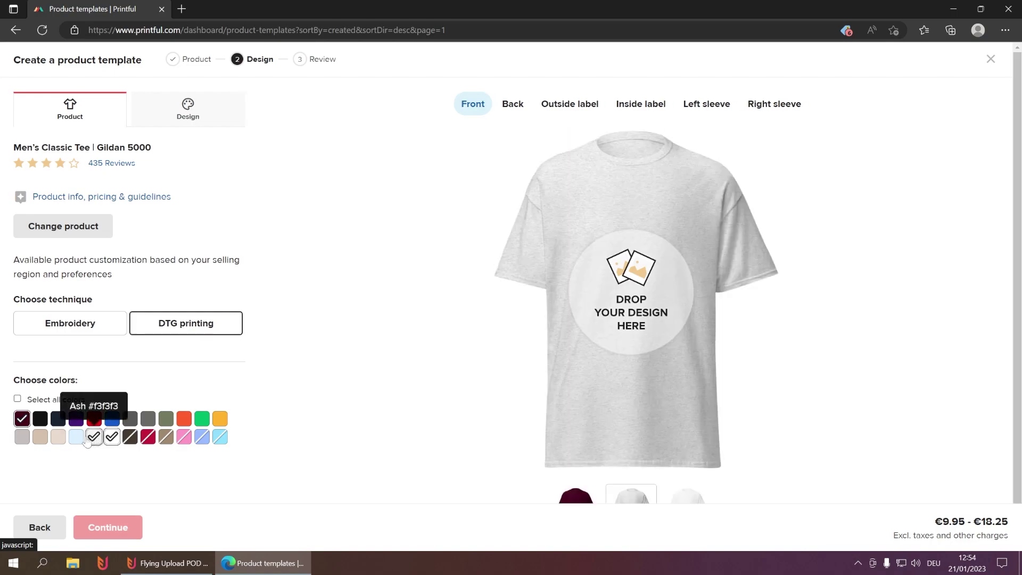
pyautogui.click(22, 419)
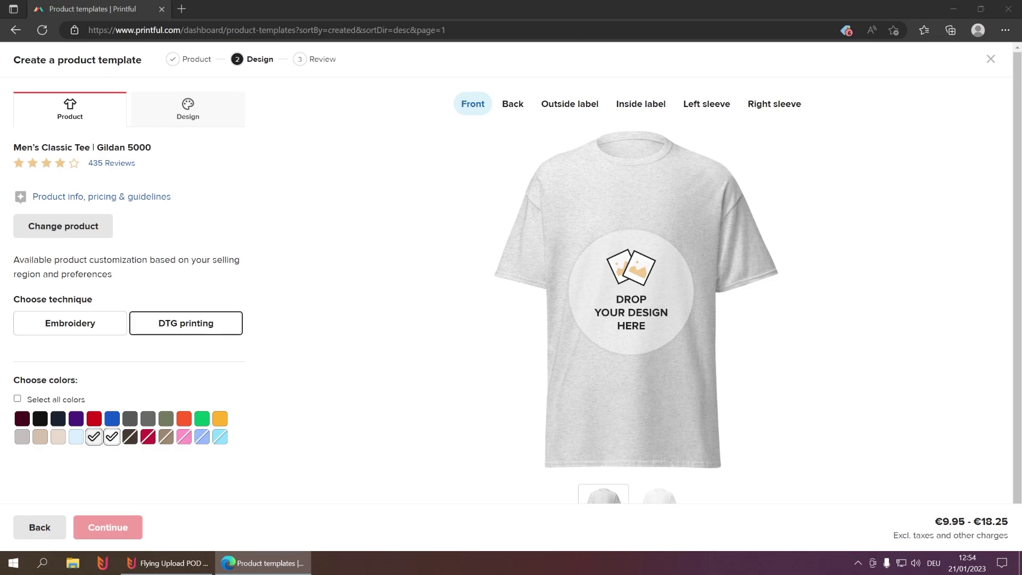
pyautogui.moveTo(633, 299); pyautogui.dragTo(629, 299)
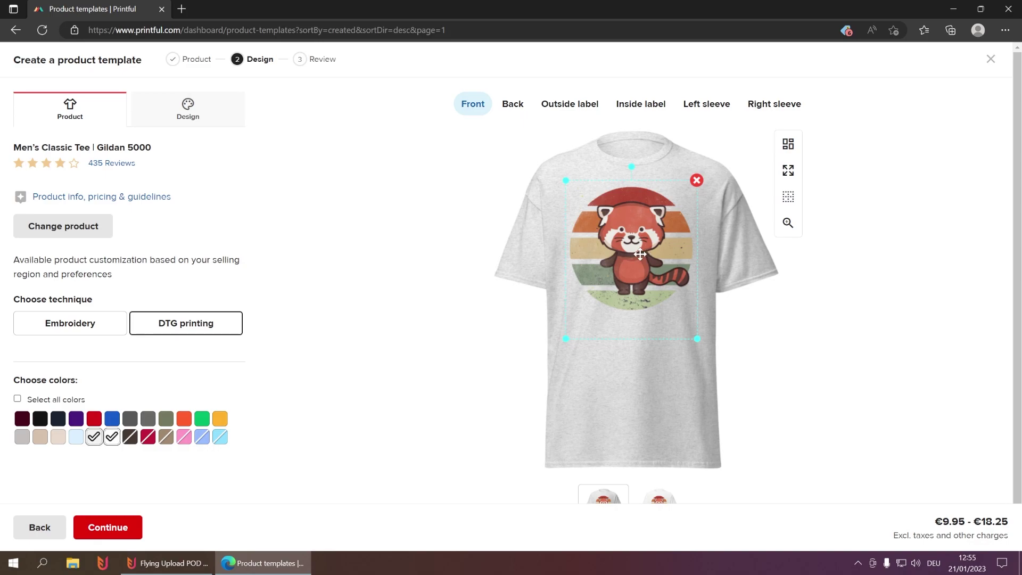
pyautogui.click(119, 529)
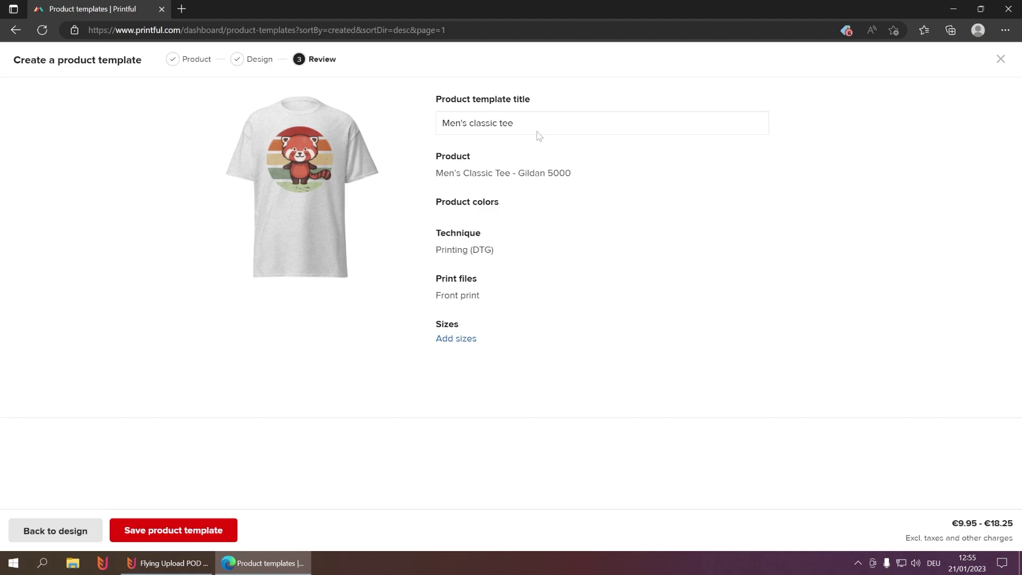
# Title the product template "White T-Shirt Template" and save it.
pyautogui.moveTo(514, 123); pyautogui.dragTo(419, 129)
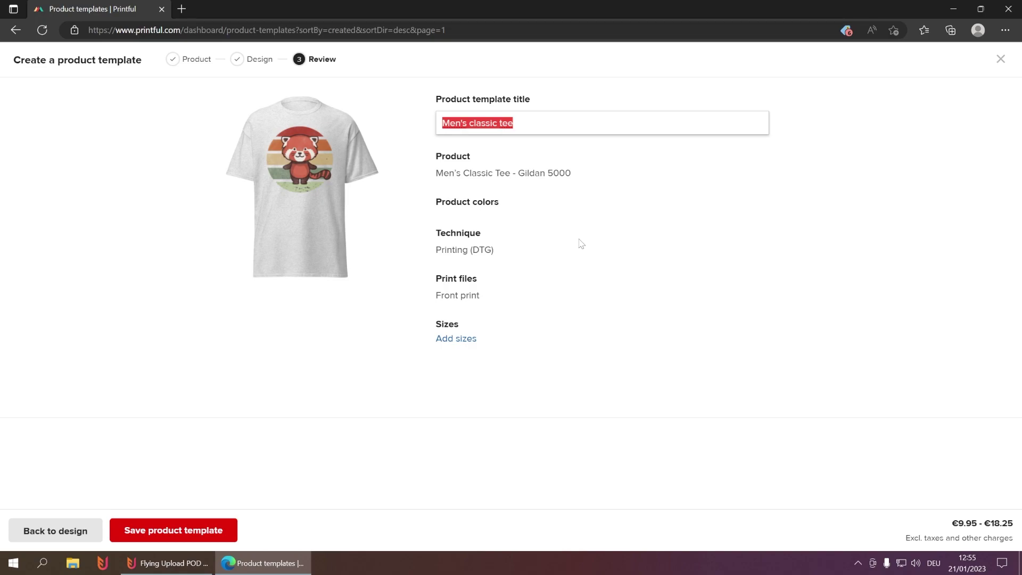
pyautogui.write('T')
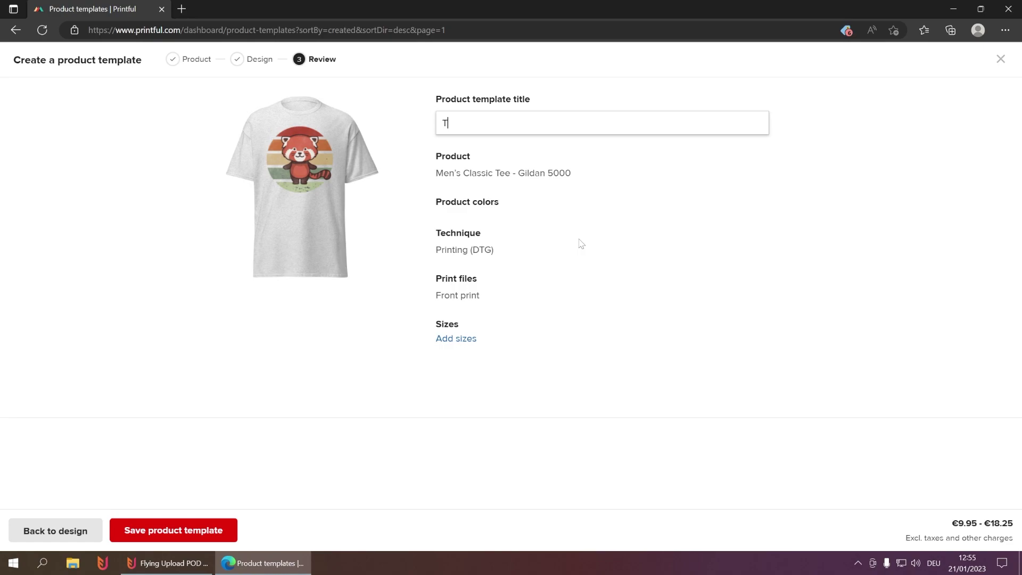
pyautogui.write('hite T-Shirt Template')
pyautogui.click(179, 529)
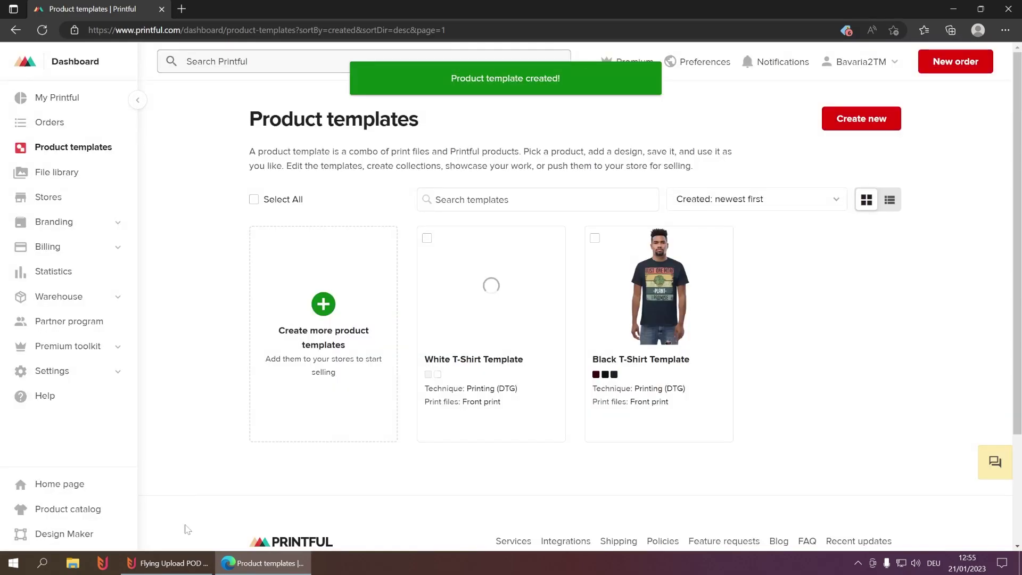
# Open the Autologin settings in Flying Upload POD and choose Printful.com as the POD platform.
pyautogui.moveTo(643, 349)
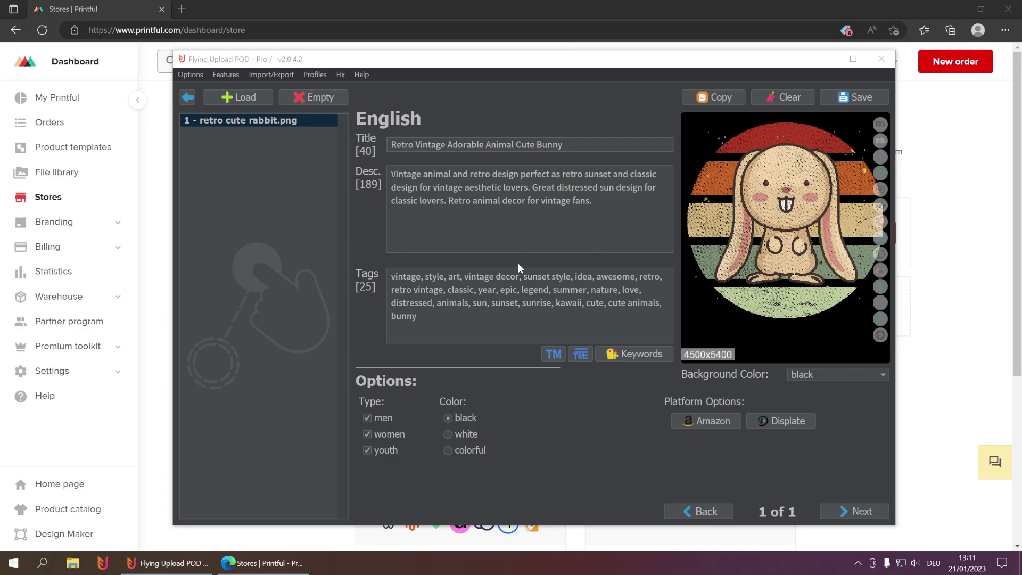
pyautogui.click(190, 75)
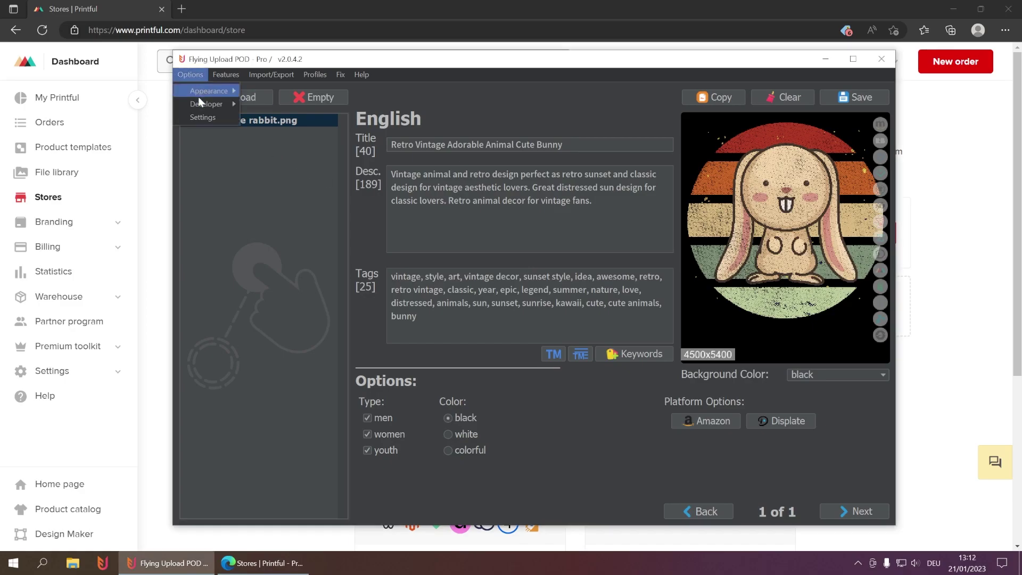
pyautogui.click(196, 116)
pyautogui.click(398, 133)
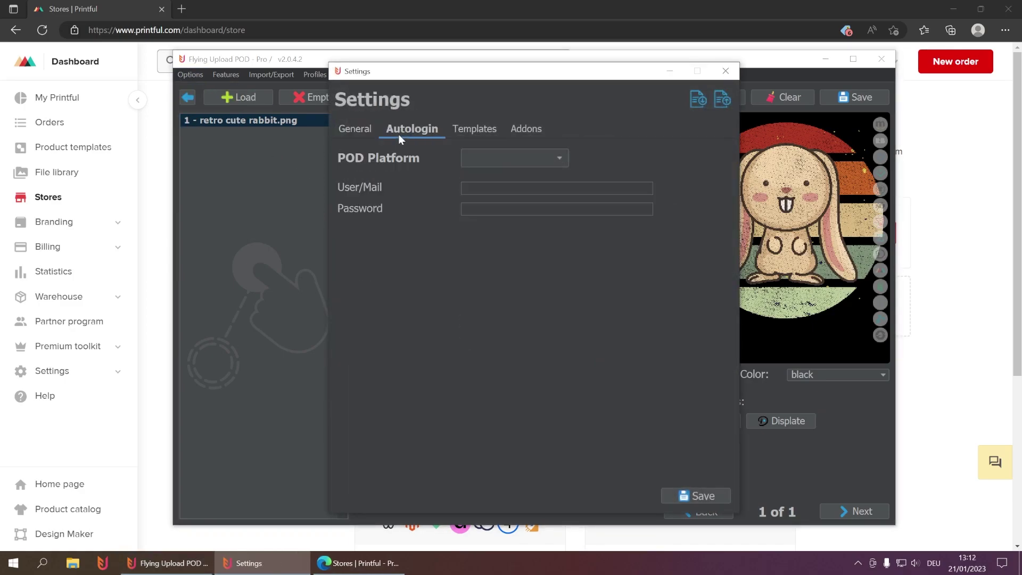
pyautogui.click(513, 159)
pyautogui.click(509, 292)
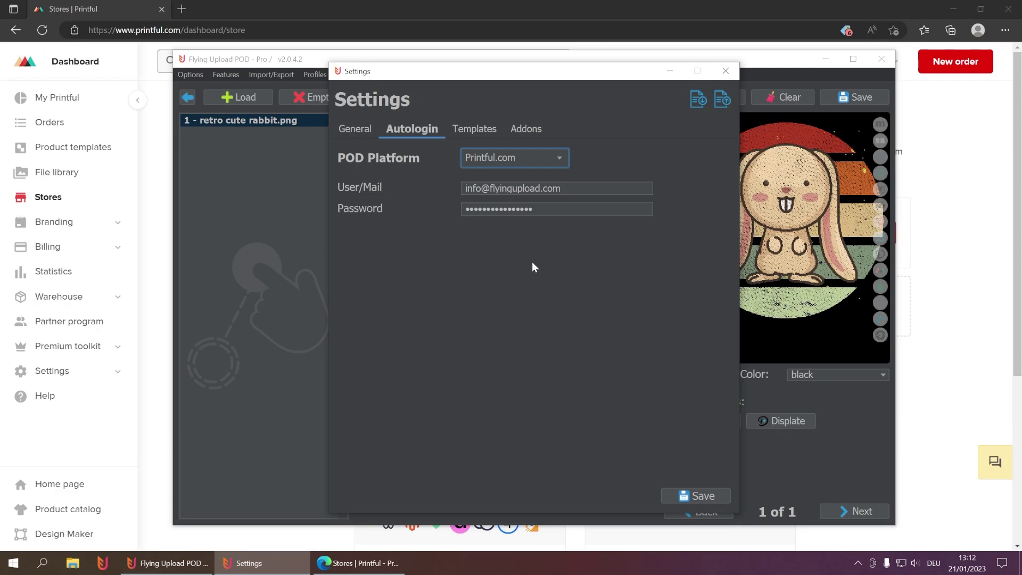
# Choose Printful.com in the template settings, activate the Etsy store, and open its configuration.
pyautogui.click(478, 132)
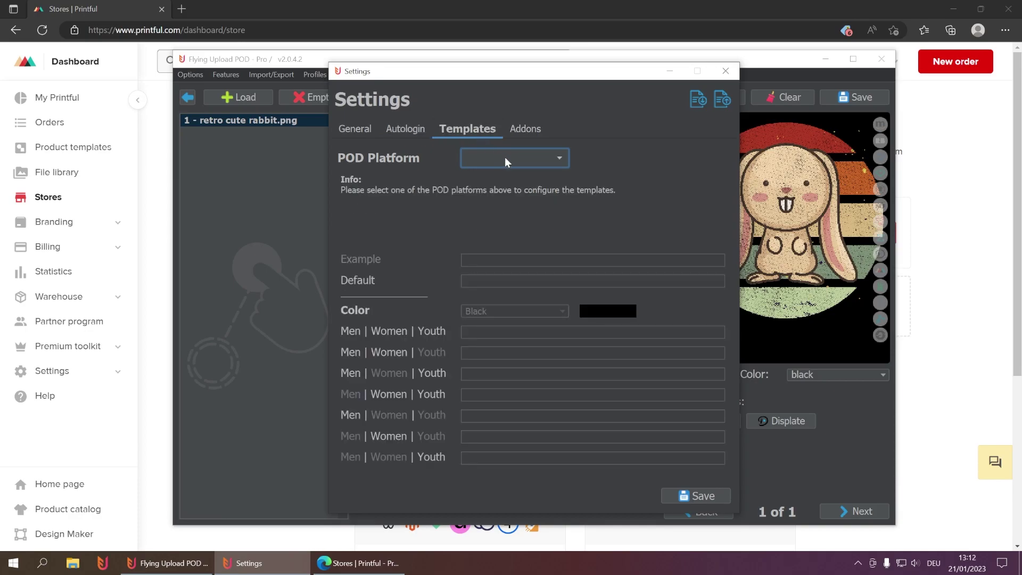
pyautogui.click(505, 158)
pyautogui.click(494, 306)
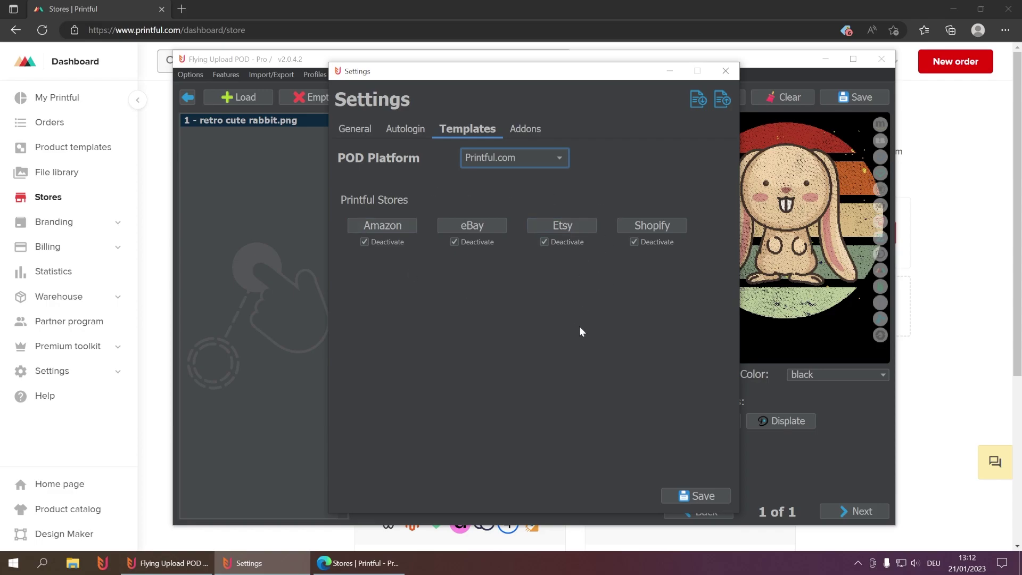
pyautogui.click(544, 242)
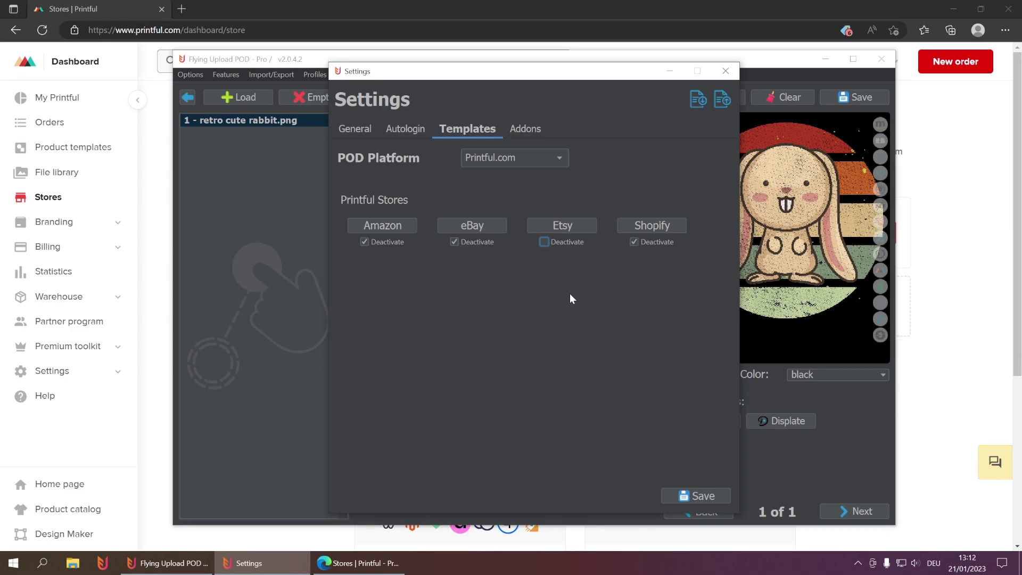
pyautogui.click(581, 228)
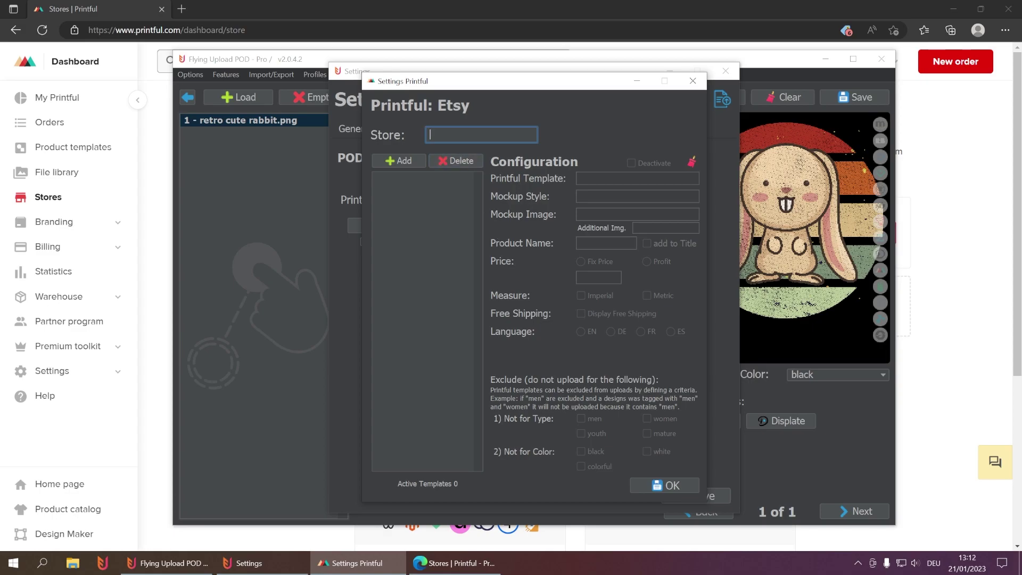
# Set the Etsy store name to "PrintWithHeart" as listed in Printful, and add a template entry named "Black T-Shirt Template".
pyautogui.click(152, 172)
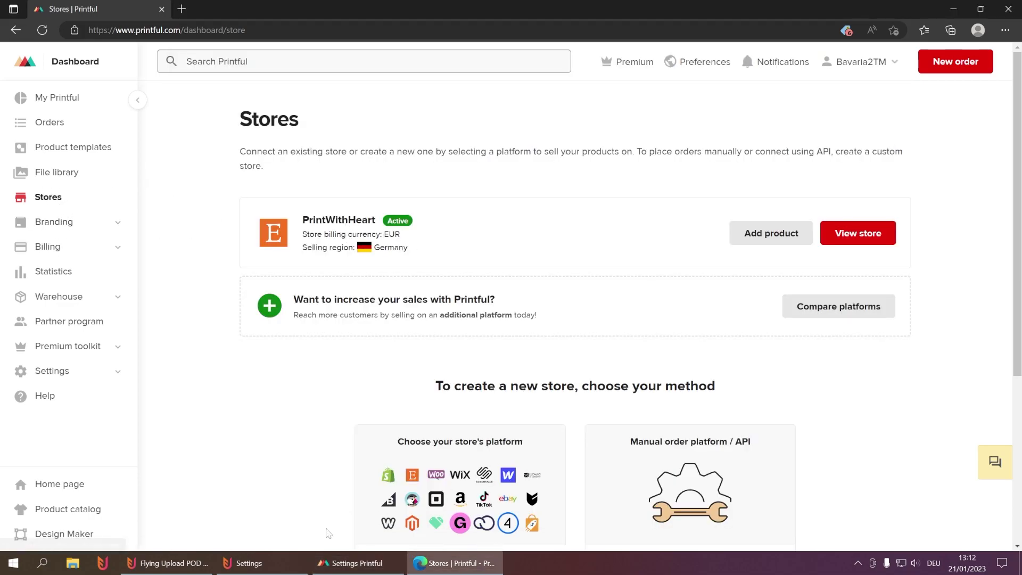
pyautogui.click(357, 563)
pyautogui.moveTo(475, 88); pyautogui.dragTo(551, 104)
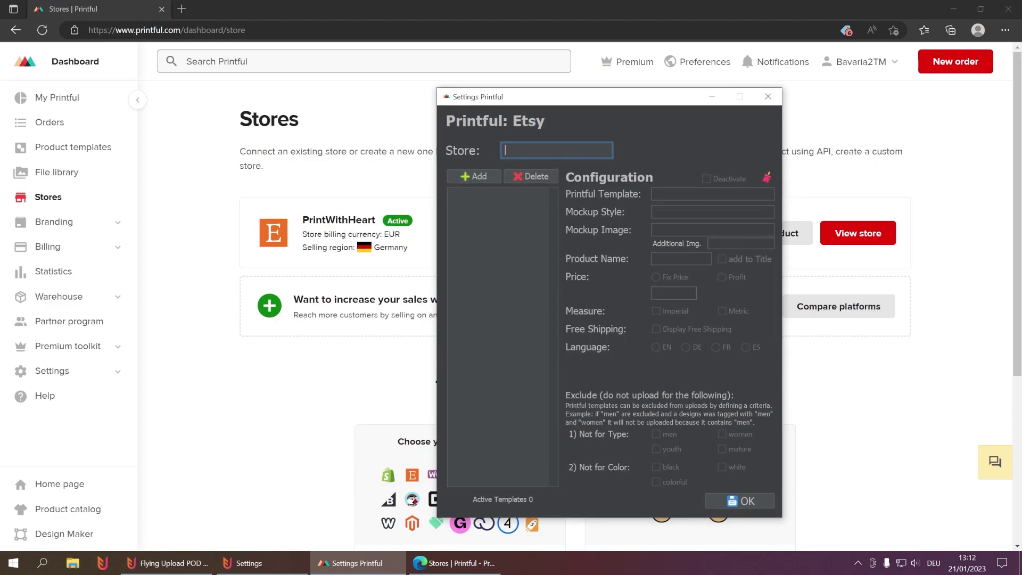
pyautogui.write('PrintWithHeart')
pyautogui.click(479, 174)
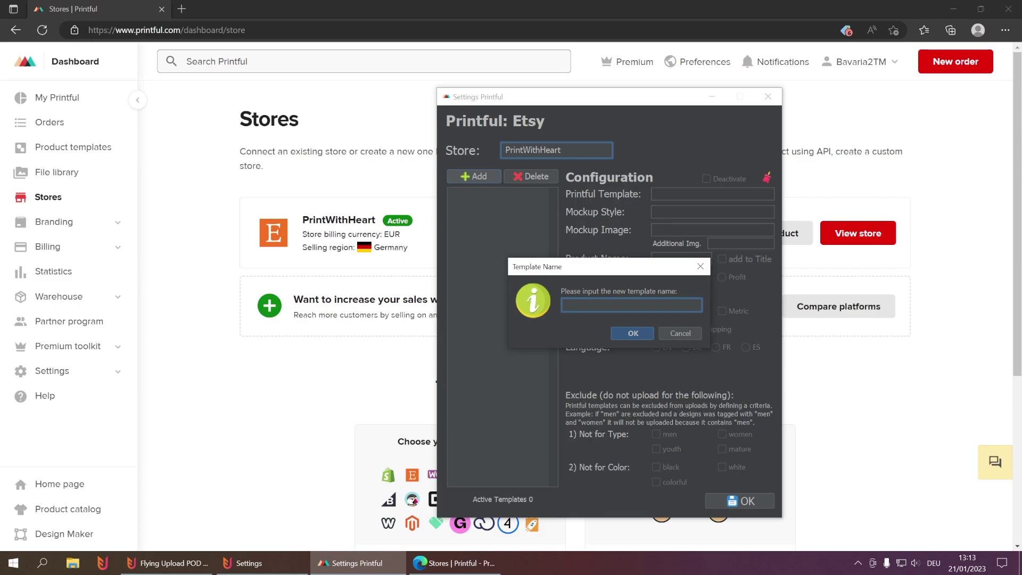
pyautogui.write('Black T-Shirt Template')
pyautogui.click(633, 334)
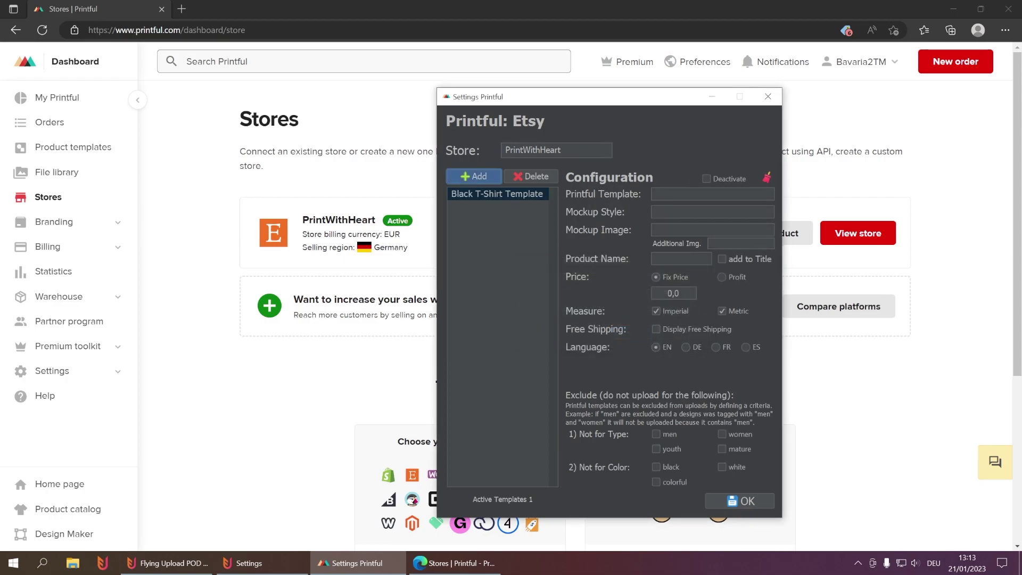
# Look up the saved product templates for the PrintWithHeart store in Printful and set the entry's Printful template to "Black T-Shirt Template".
pyautogui.click(712, 194)
pyautogui.click(317, 352)
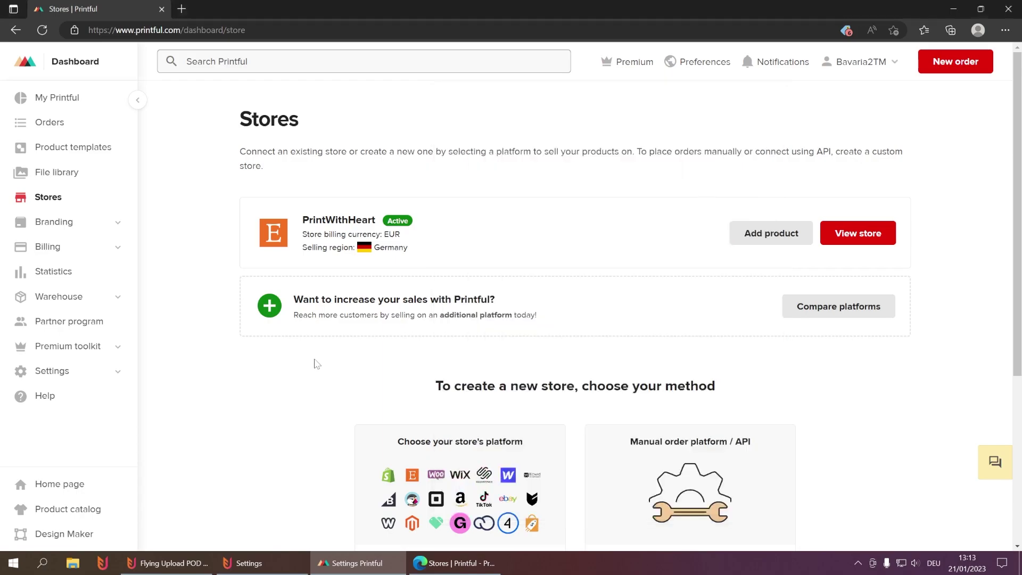
pyautogui.click(767, 239)
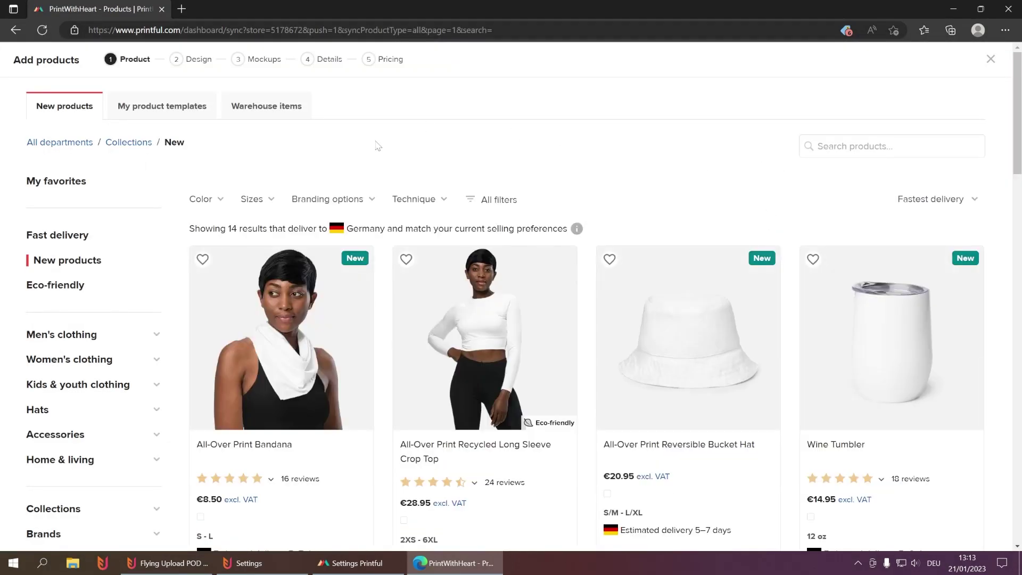
pyautogui.scroll(-1, 168, 113)
pyautogui.click(169, 112)
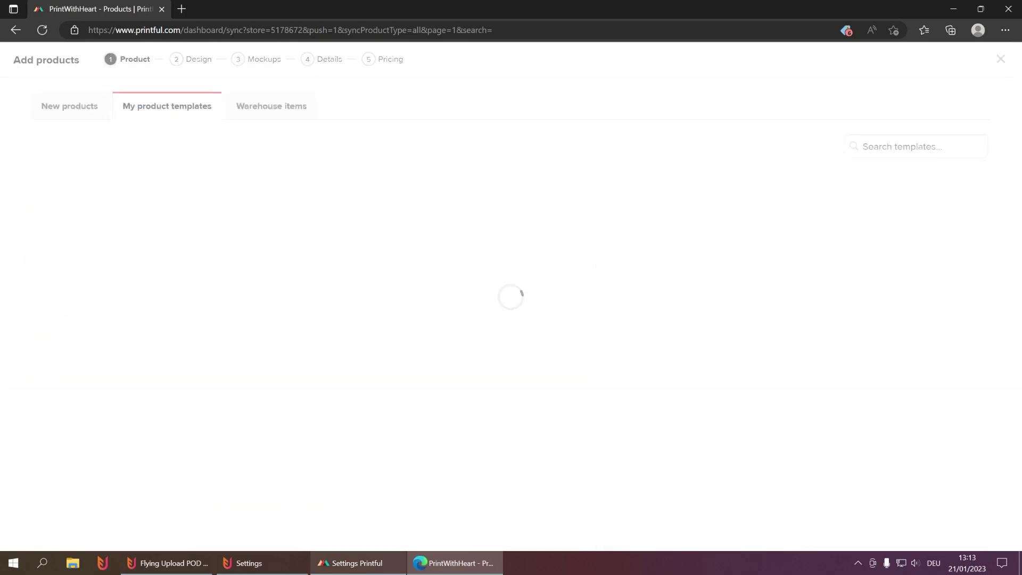
pyautogui.click(357, 562)
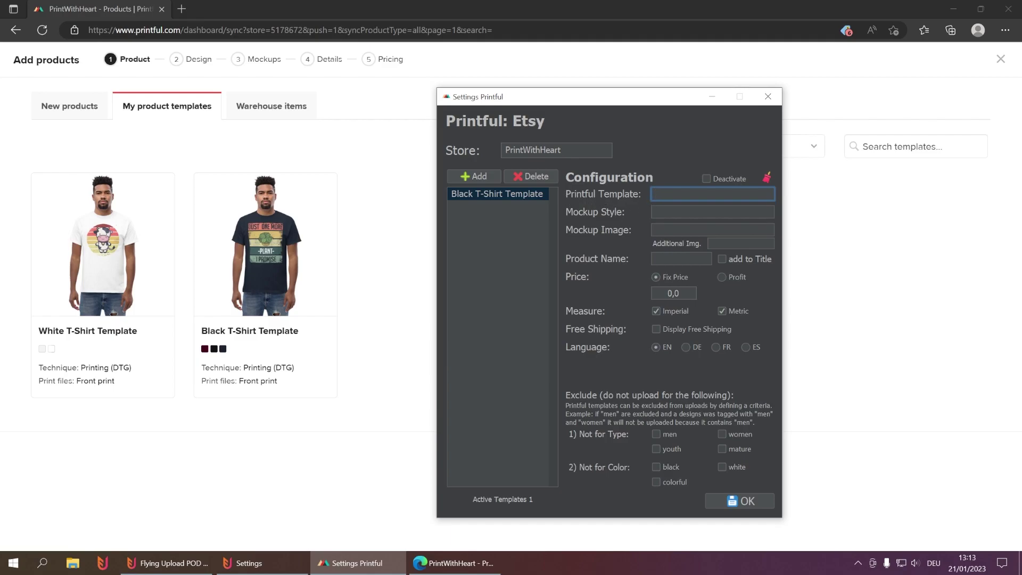
pyautogui.write('Black T-Shirt Template')
# In Printful, take the Black T-Shirt Template through to mockups and make the flat black shirt the main image.
pyautogui.click(659, 212)
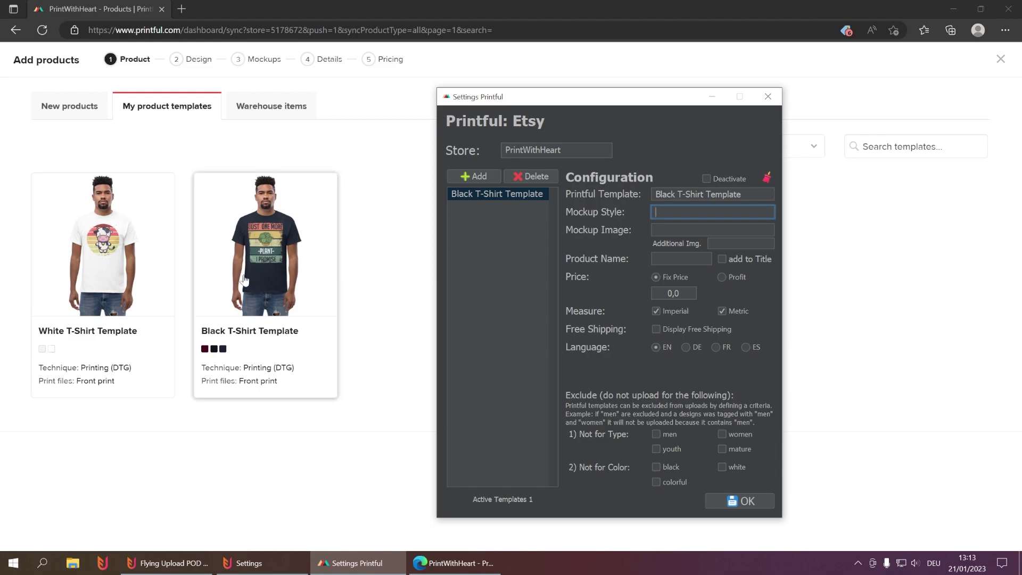
pyautogui.click(234, 296)
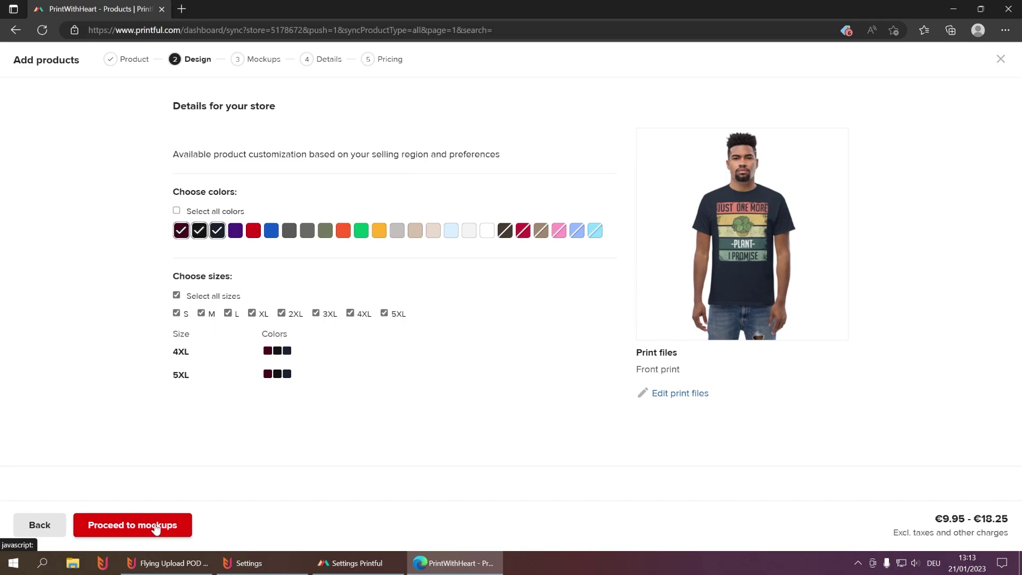
pyautogui.click(156, 525)
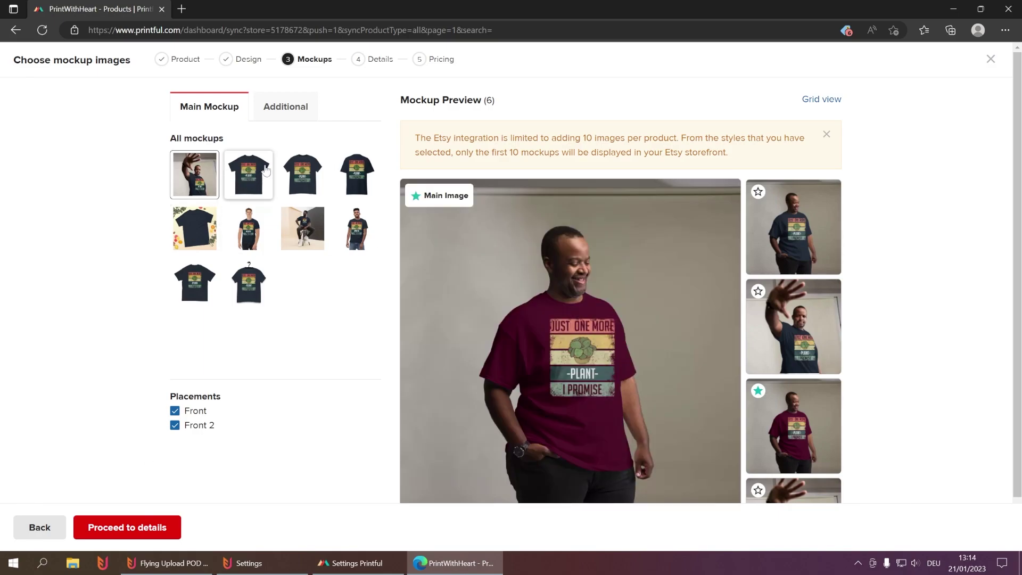
pyautogui.click(242, 177)
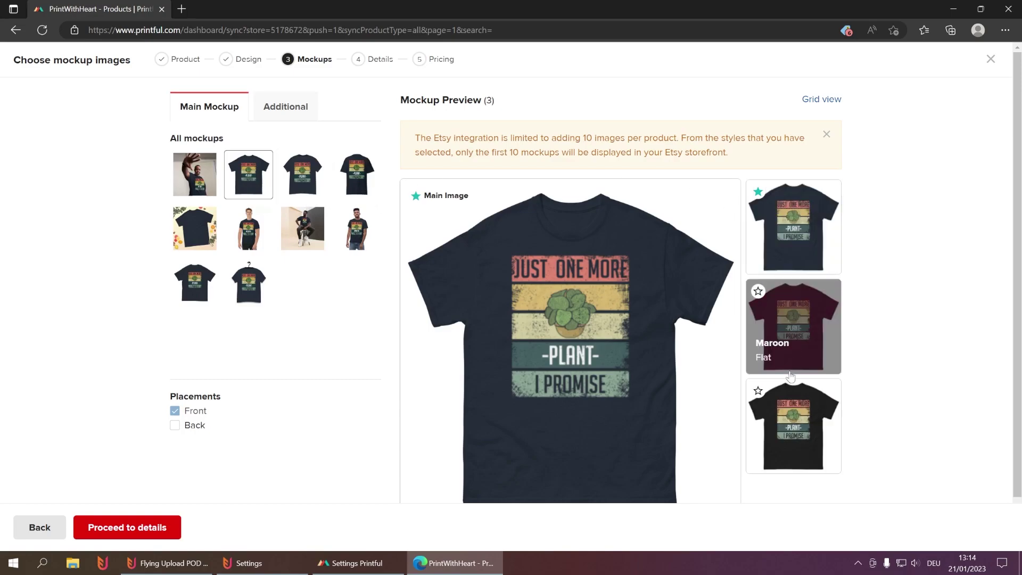
pyautogui.click(795, 412)
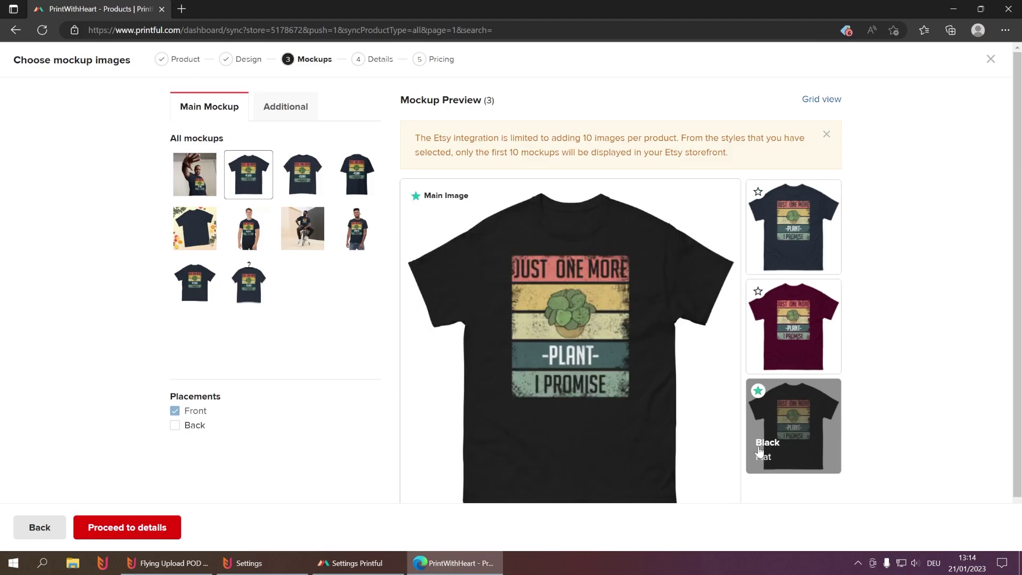
# In the Etsy configuration, set the mockup style to "Black" and the mockup image to "Flat".
pyautogui.click(357, 562)
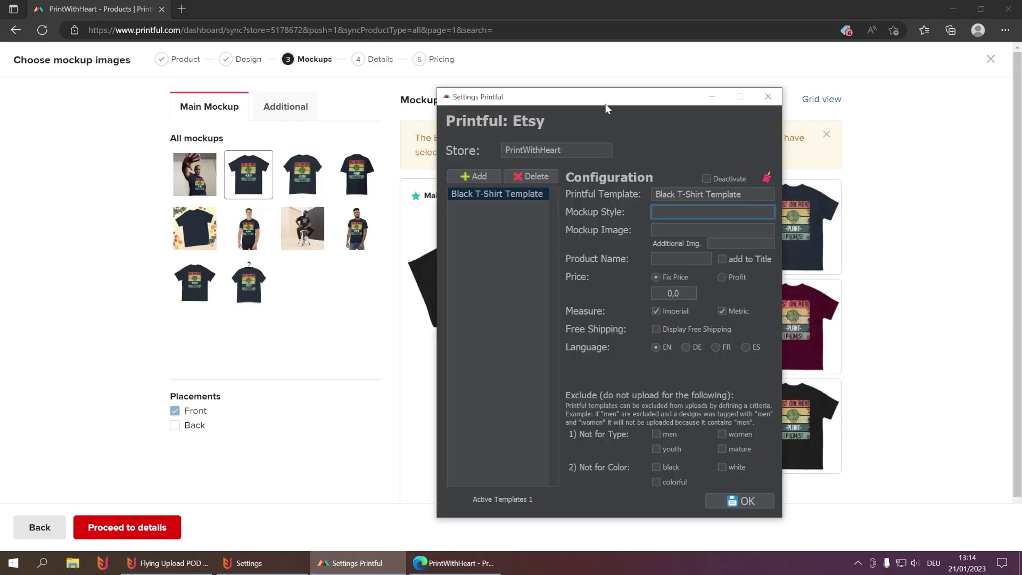
pyautogui.moveTo(611, 100); pyautogui.dragTo(556, 101)
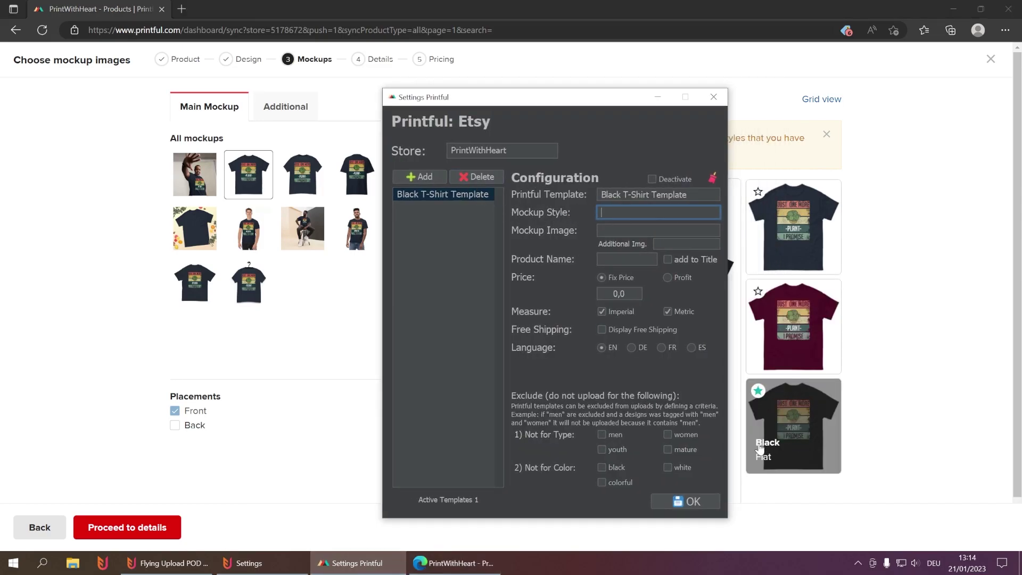
pyautogui.write('Black')
pyautogui.click(658, 230)
pyautogui.write('Flat')
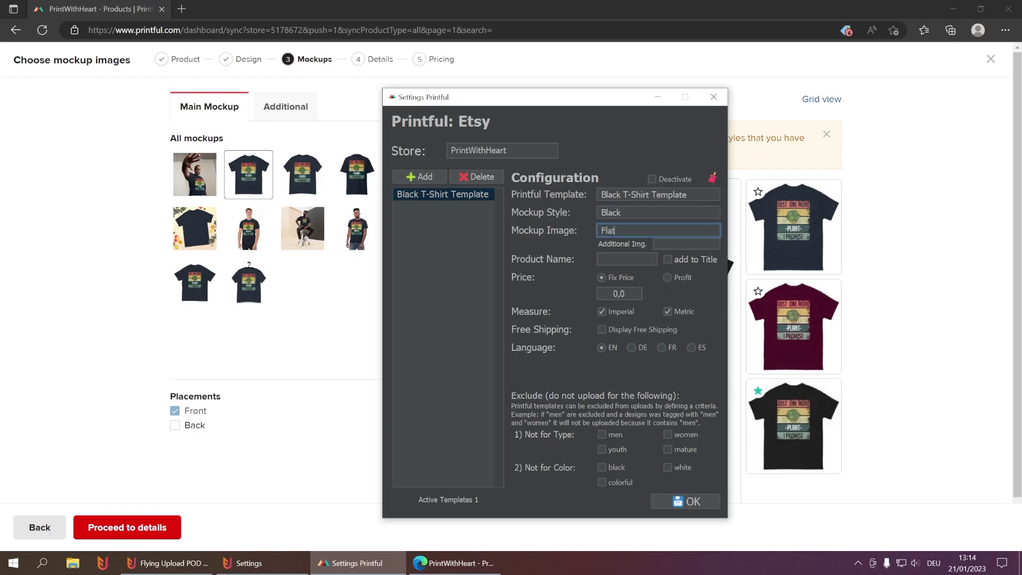
pyautogui.click(658, 212)
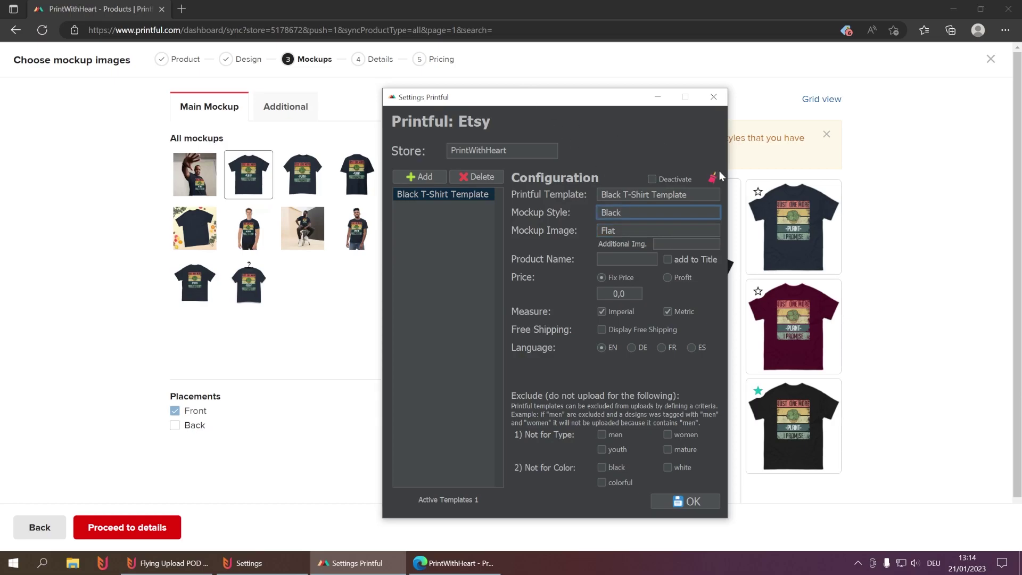
# Select the second and ninth additional mockups in Printful and enter "2, 9" as the additional images in the Etsy configuration.
pyautogui.click(672, 244)
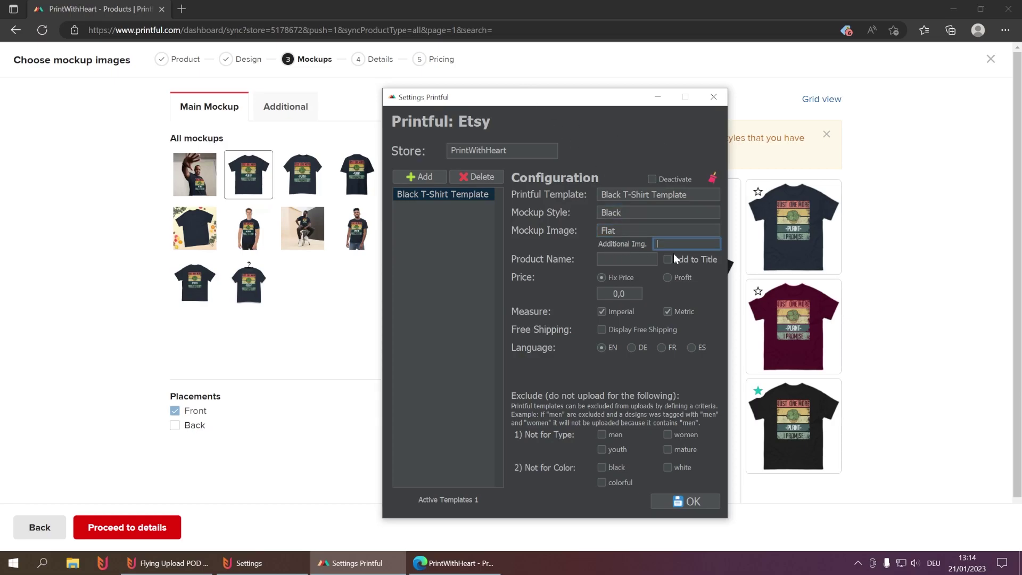
pyautogui.moveTo(557, 99); pyautogui.dragTo(661, 99)
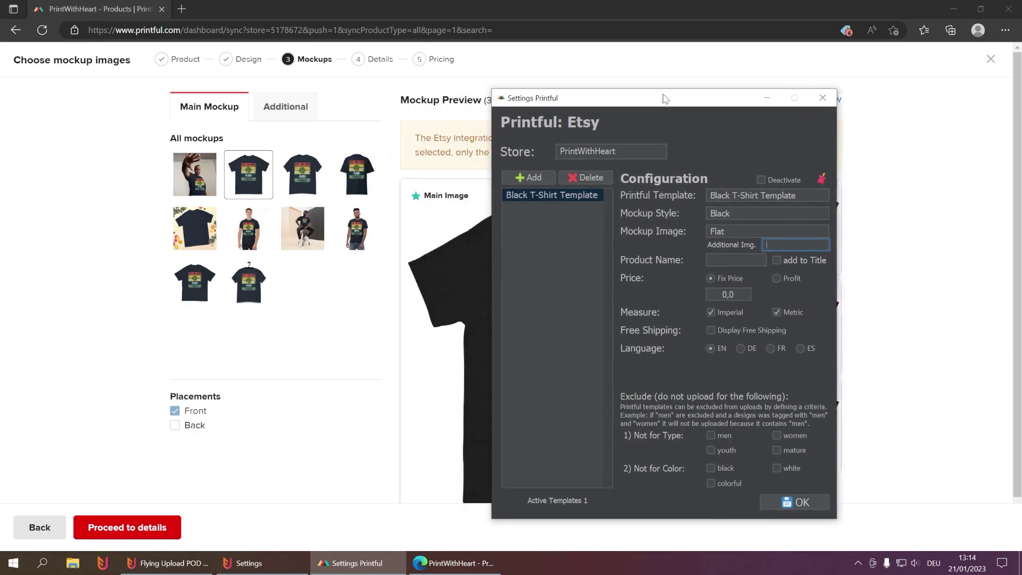
pyautogui.click(285, 108)
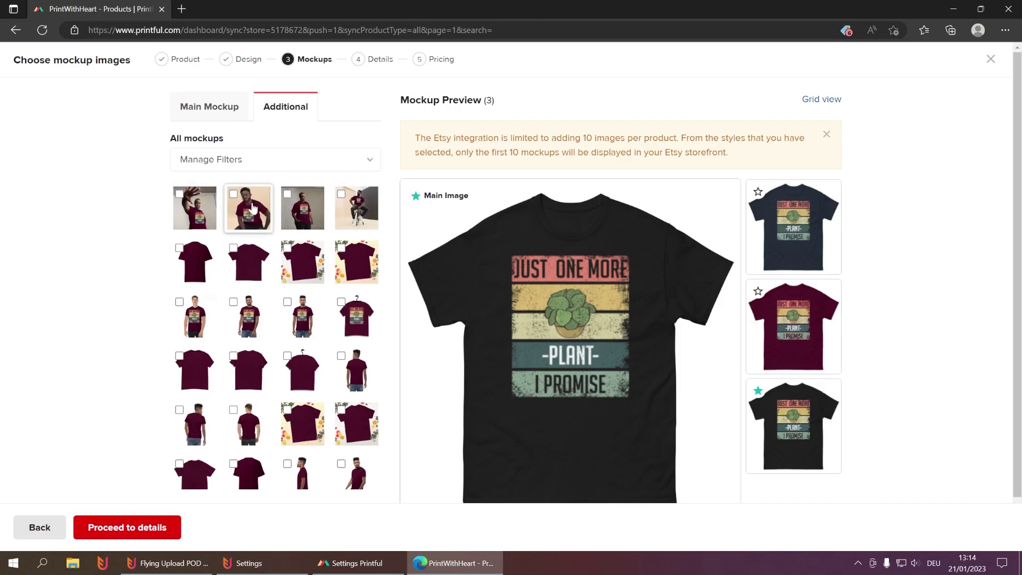
pyautogui.click(233, 194)
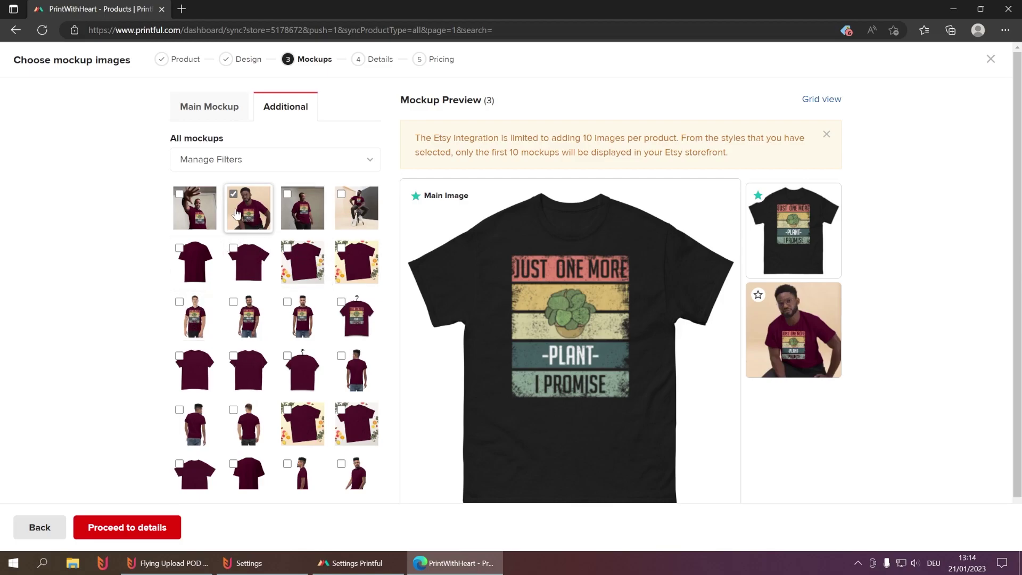
pyautogui.click(179, 301)
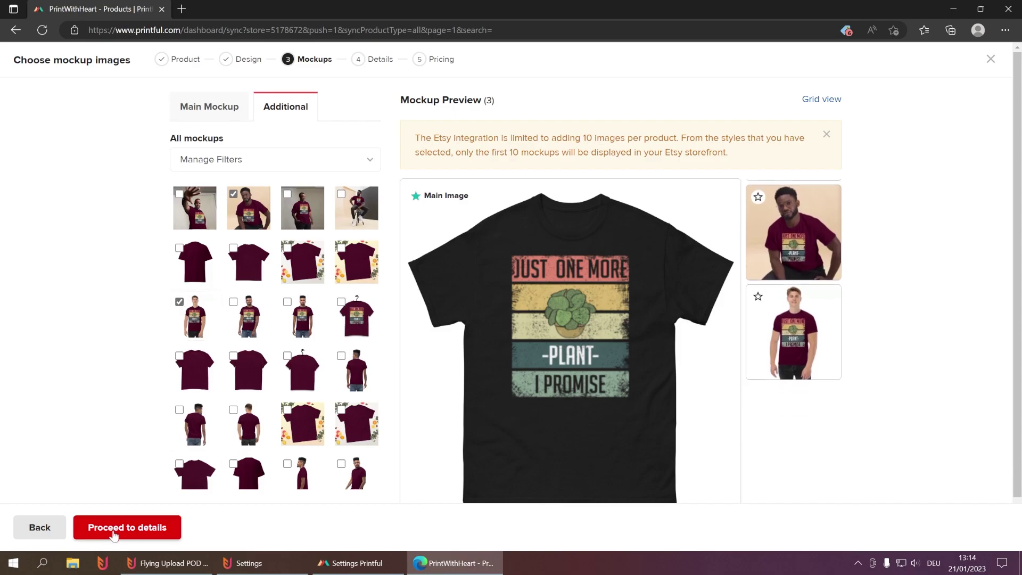
pyautogui.click(353, 562)
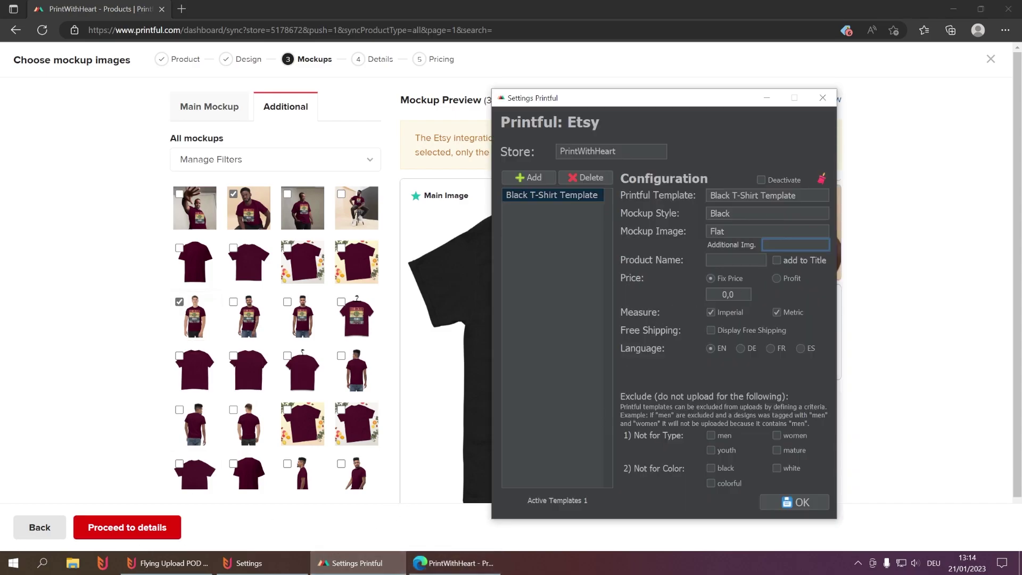
pyautogui.write('2, 9')
# Set the product name to "T-Shirt", add it to the title, set a fixed price of 19.99, and save all settings.
pyautogui.press('Tab')
pyautogui.write('T-Shir')
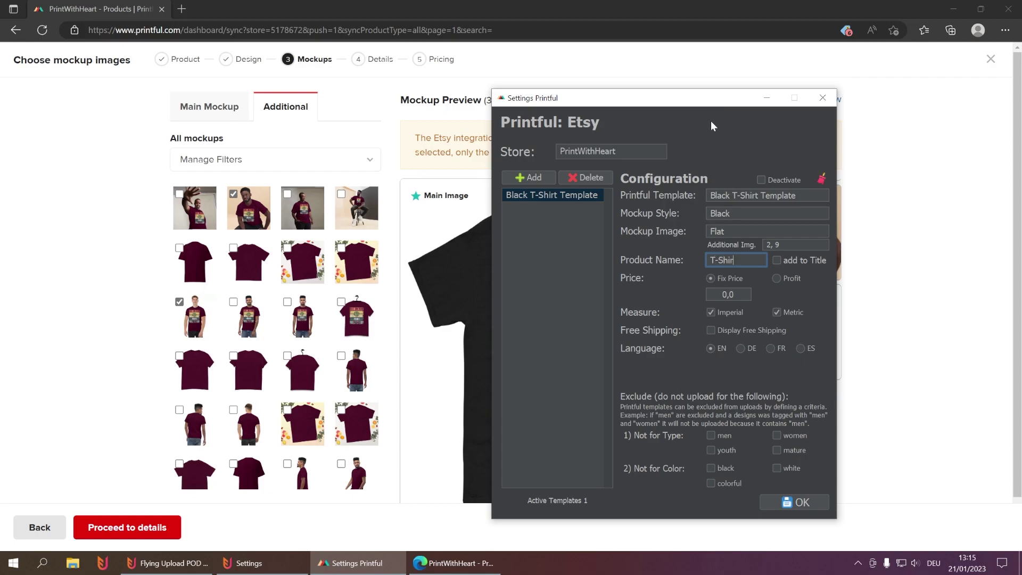
pyautogui.click(773, 260)
pyautogui.click(747, 294)
pyautogui.write('19.99')
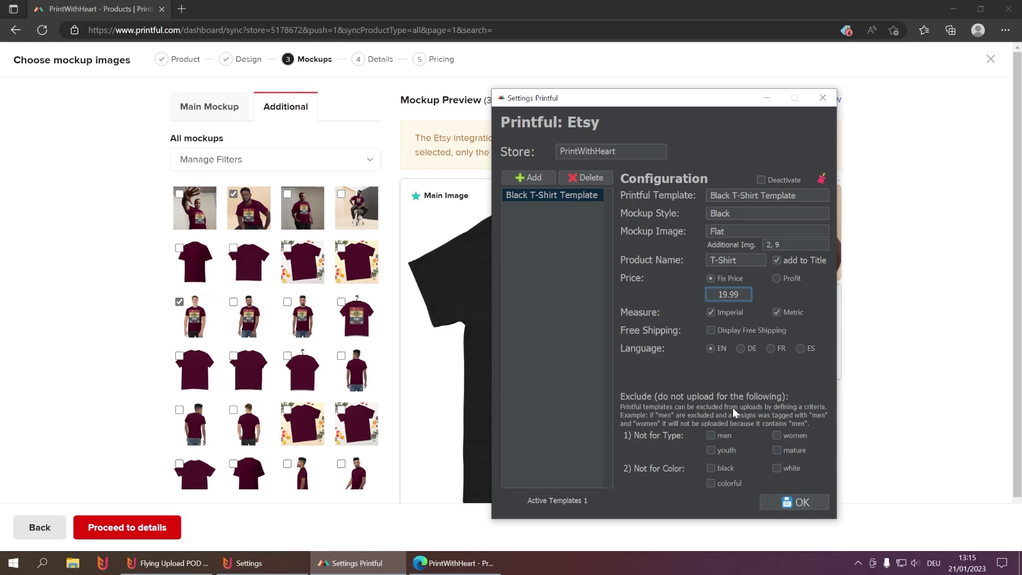
pyautogui.click(801, 502)
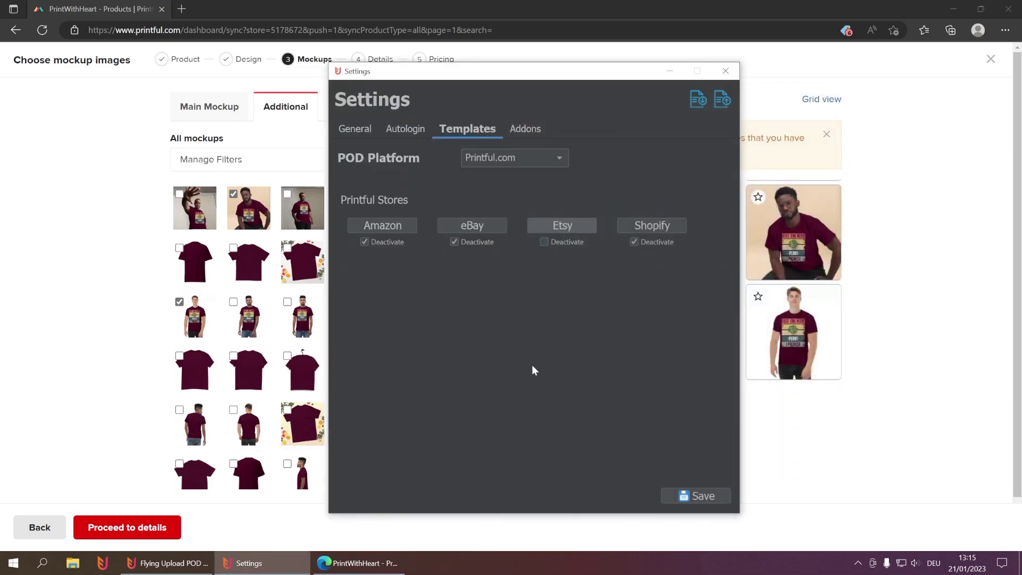
pyautogui.click(697, 496)
# Reopen the template settings for Printful.com and activate the Etsy store again.
pyautogui.click(190, 73)
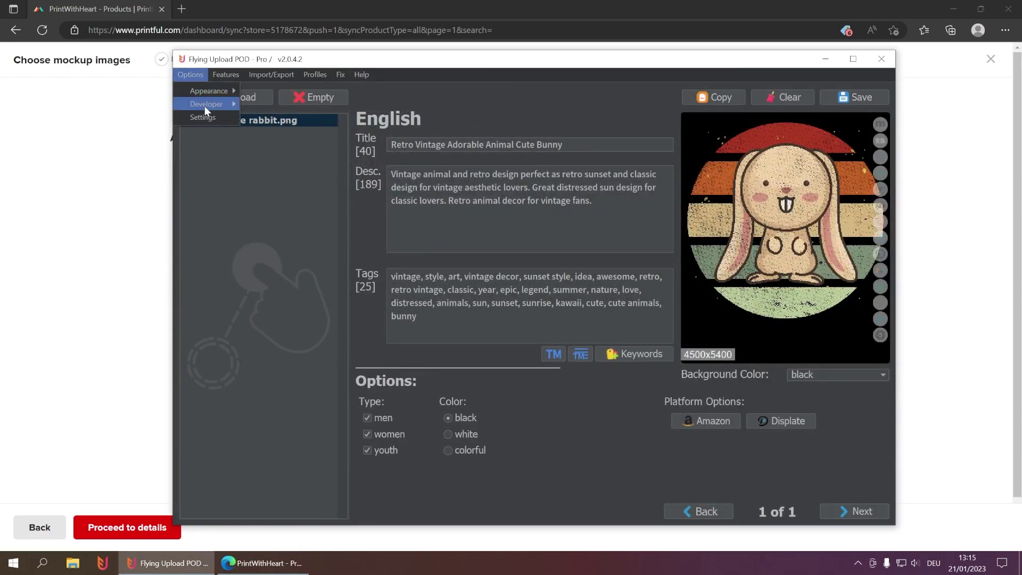
pyautogui.click(201, 115)
pyautogui.click(458, 129)
pyautogui.click(512, 158)
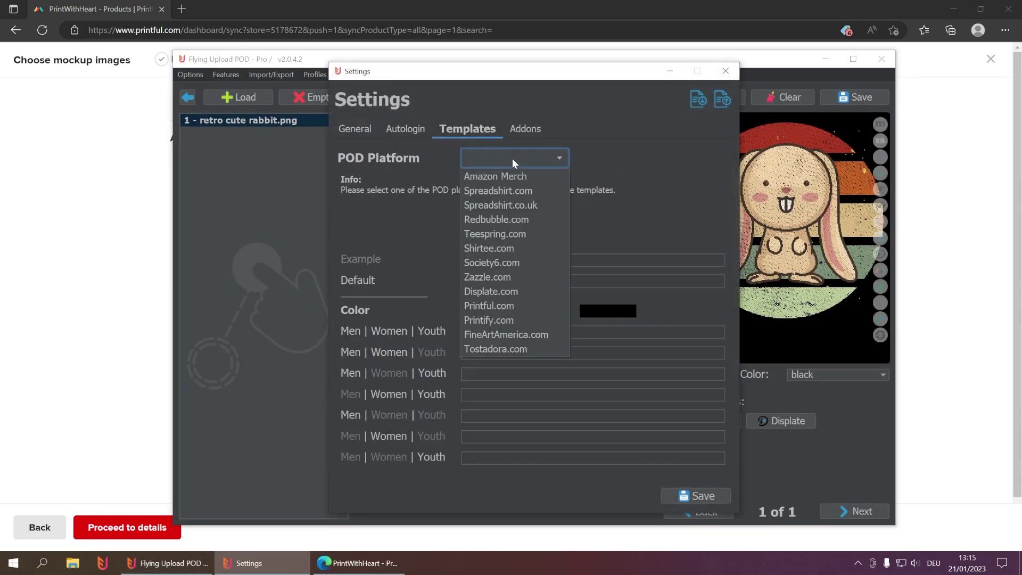
pyautogui.click(506, 306)
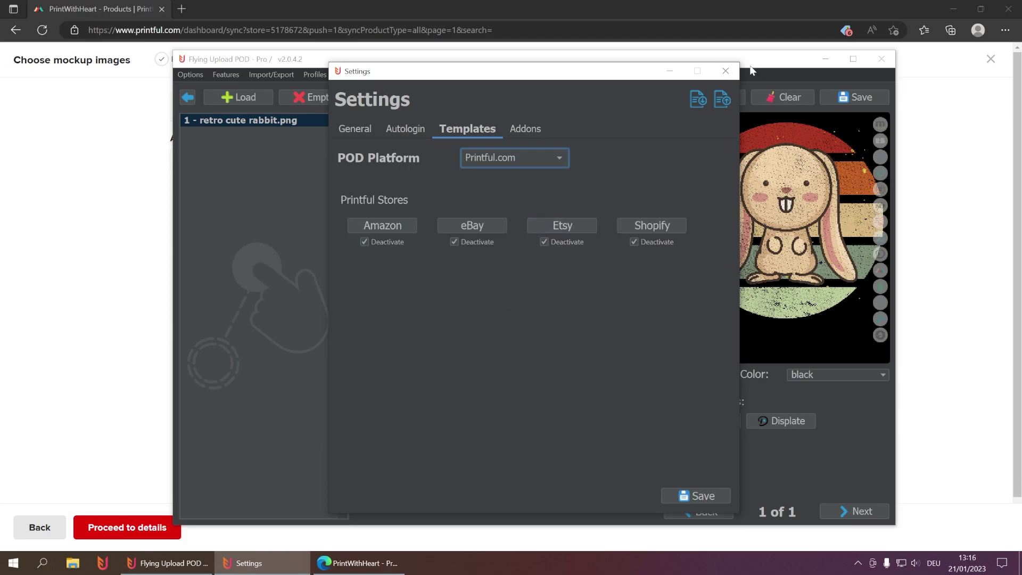
pyautogui.moveTo(605, 77); pyautogui.dragTo(774, 84)
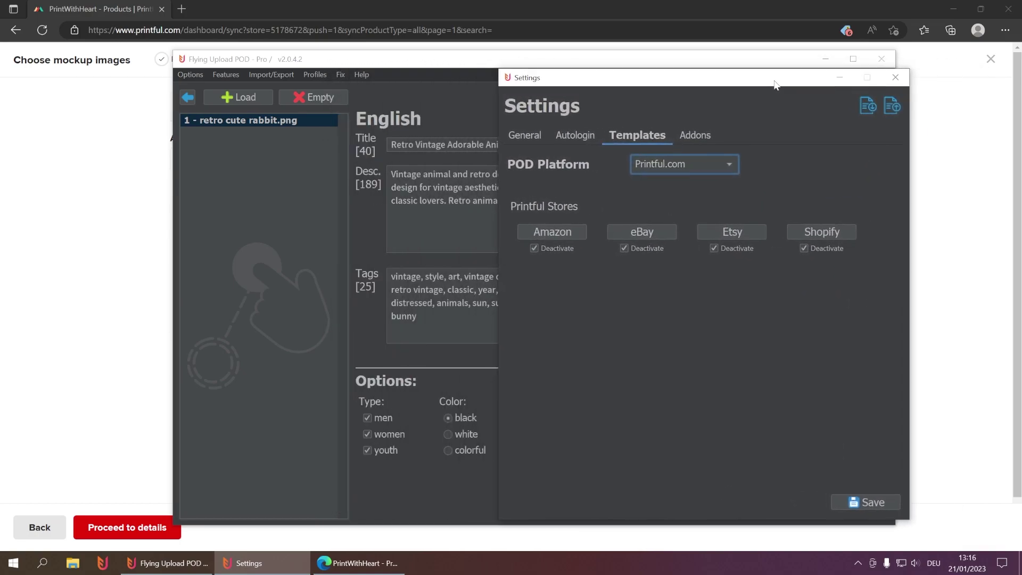
pyautogui.click(721, 247)
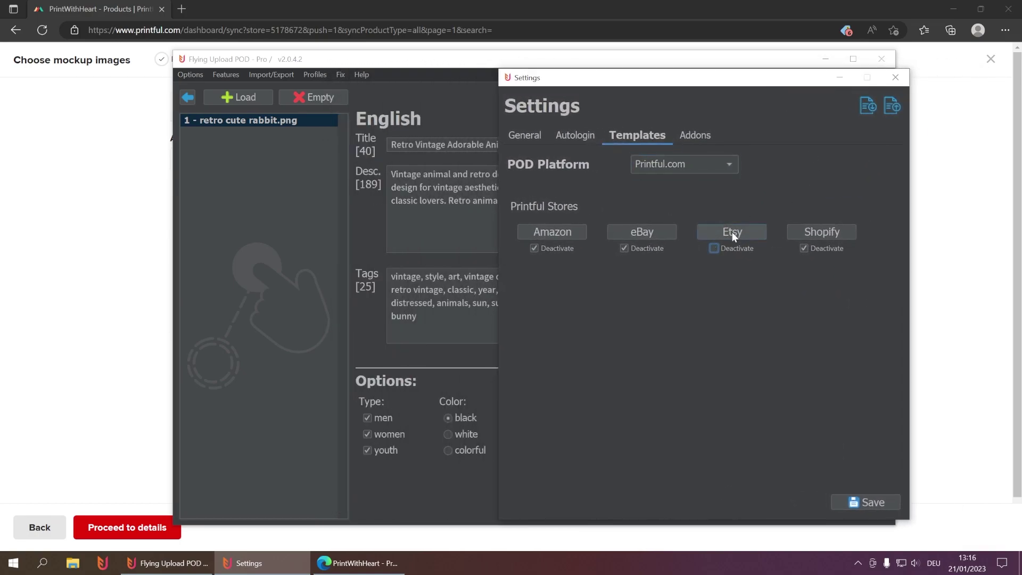
# In the Etsy configuration, exclude white designs from the "Black T-Shirt Template" and save all settings.
pyautogui.click(732, 232)
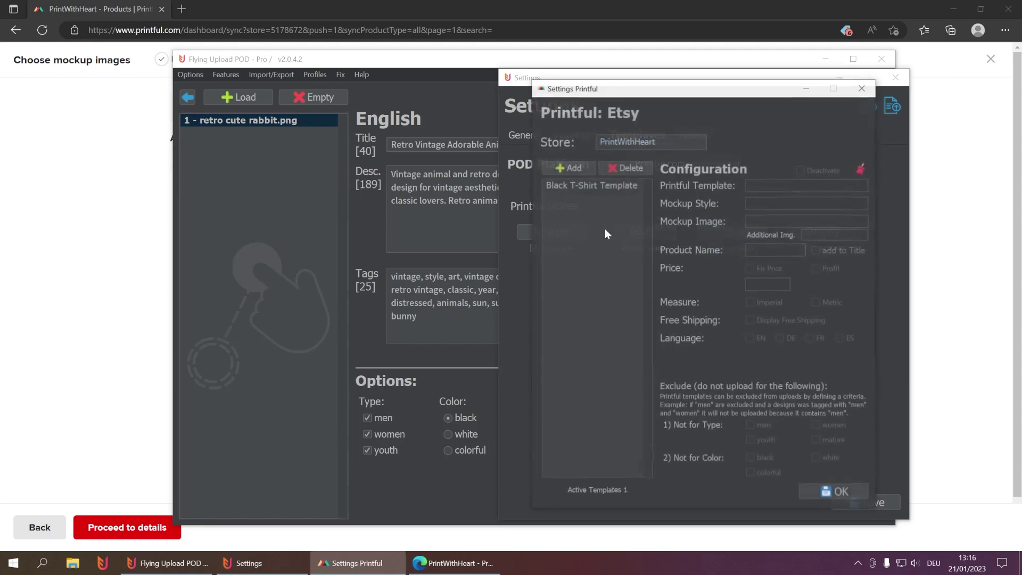
pyautogui.click(582, 184)
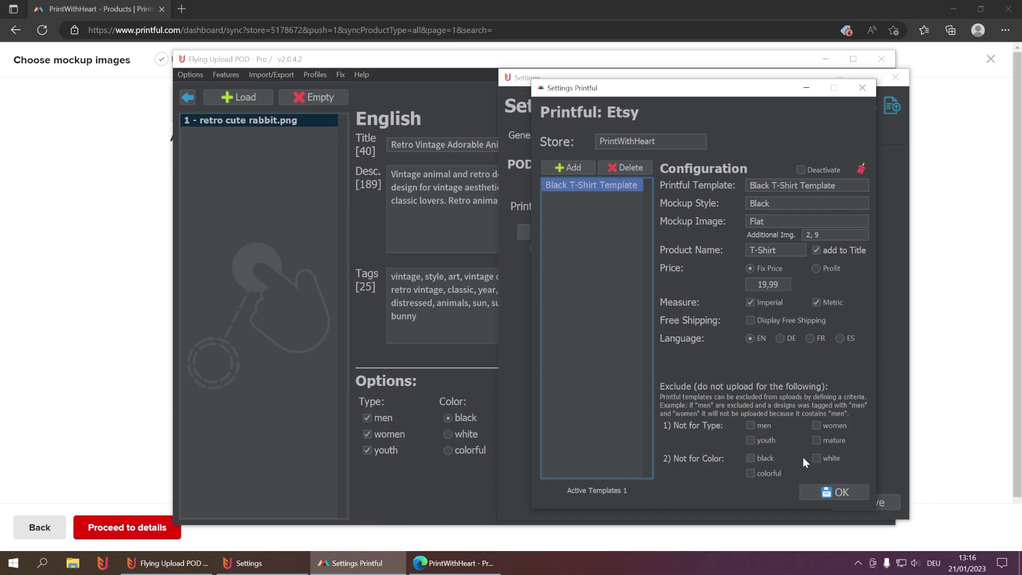
pyautogui.click(825, 458)
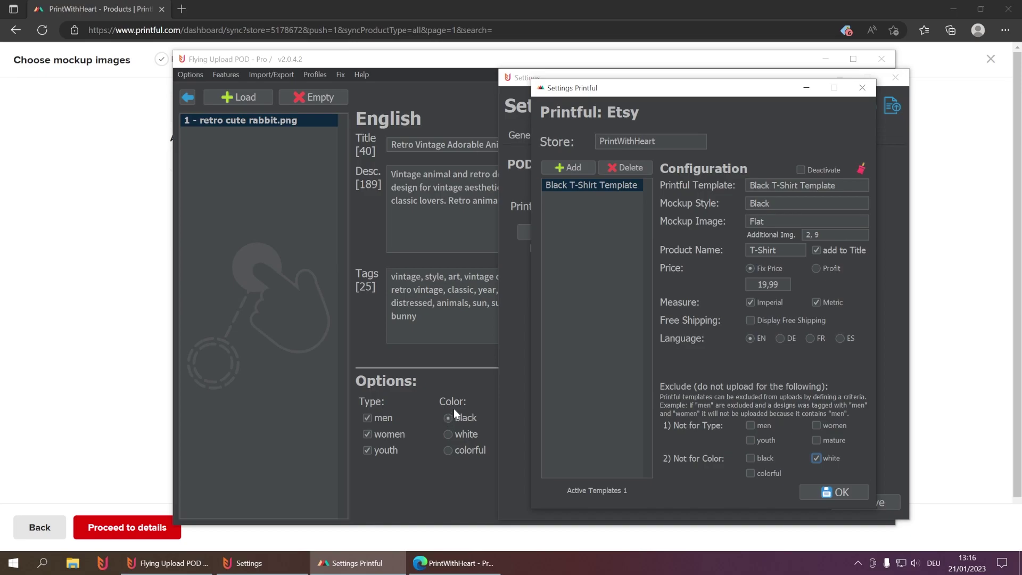
pyautogui.click(843, 492)
pyautogui.click(872, 502)
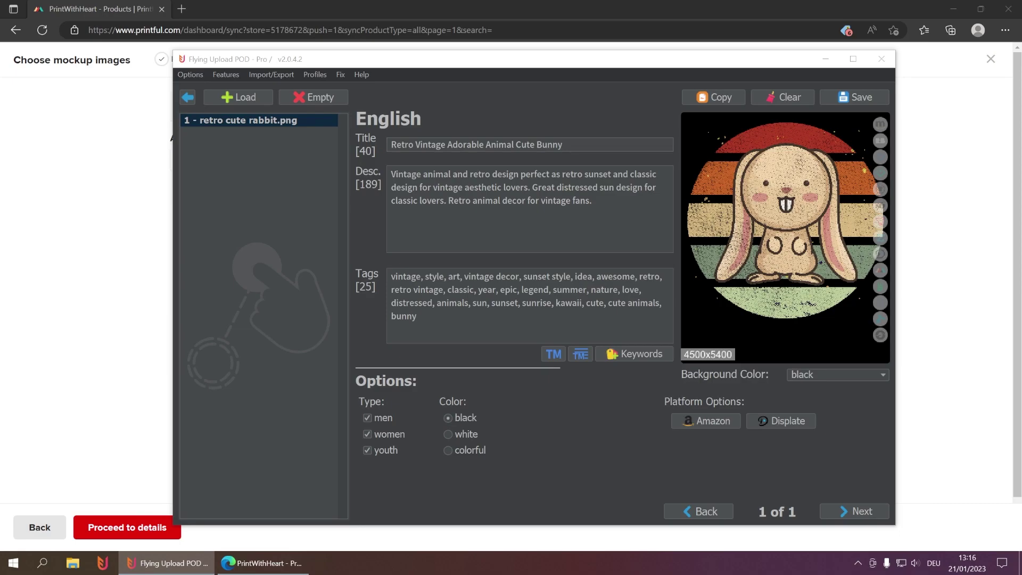
# Add "retro cute chick 2.png" and "retro cute chihuahua 2.png" to the design list and go through each design's color option.
pyautogui.moveTo(319, 287); pyautogui.dragTo(253, 238)
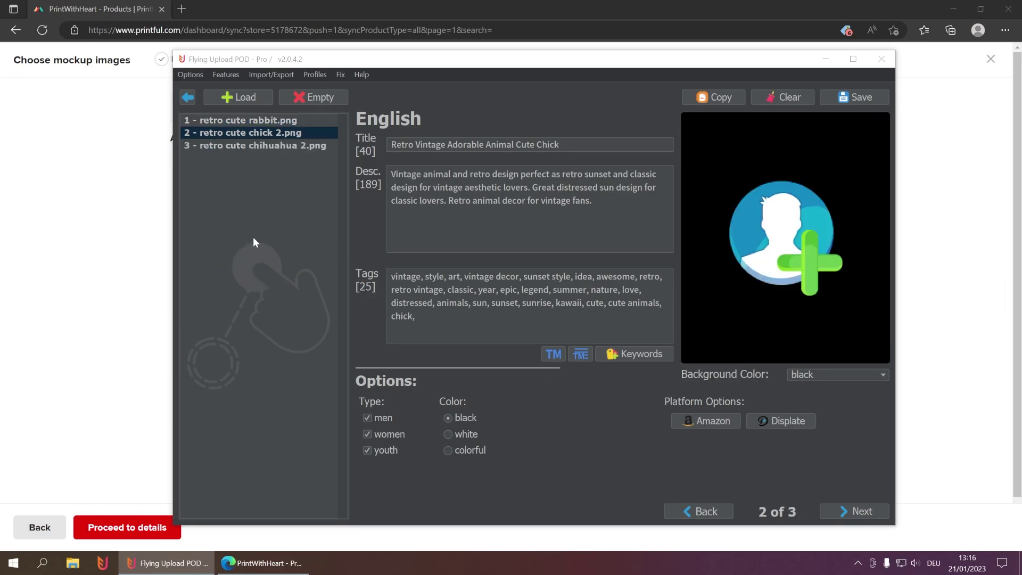
pyautogui.click(280, 118)
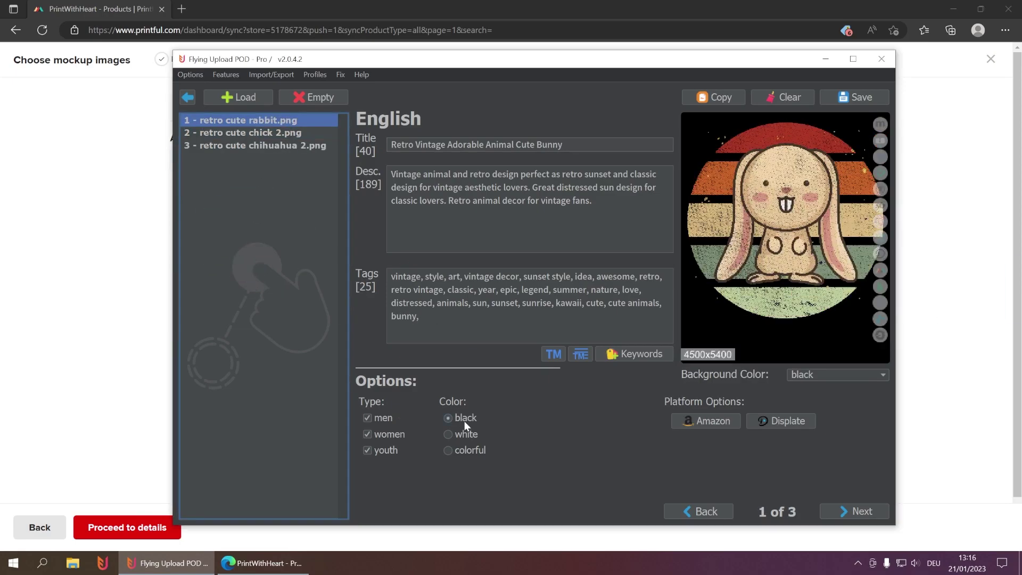
pyautogui.click(285, 131)
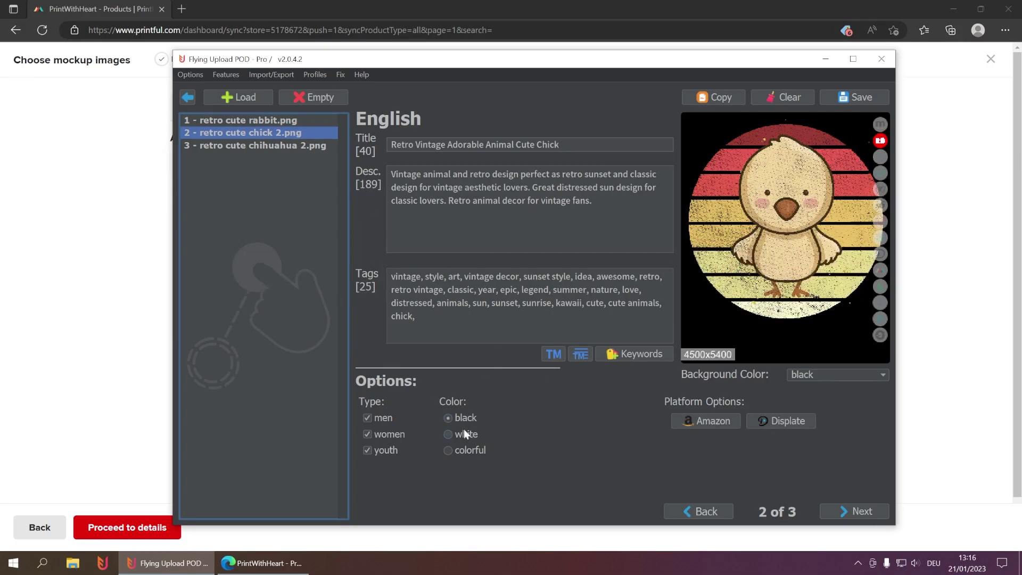
pyautogui.click(464, 433)
pyautogui.click(280, 143)
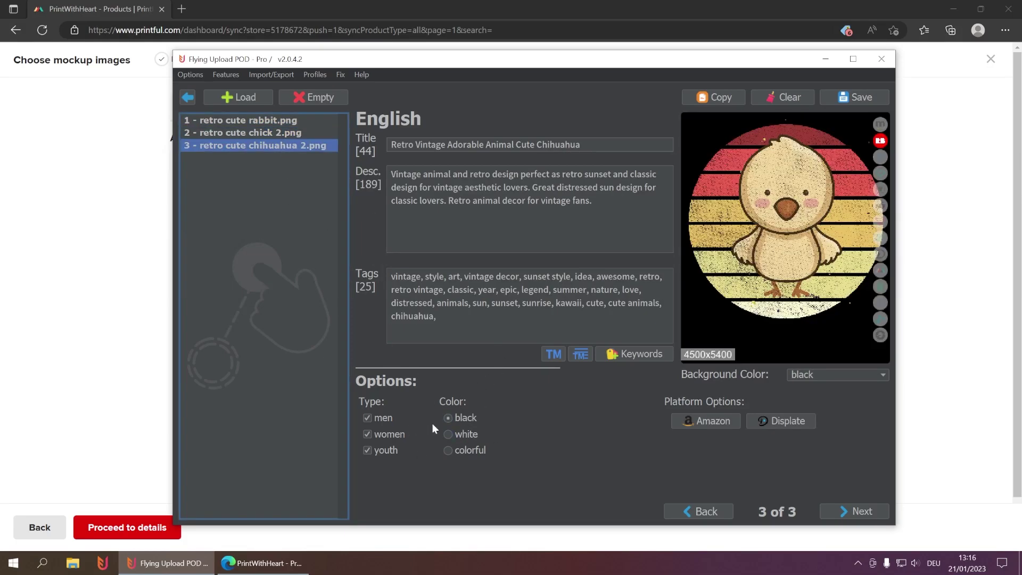
# Keep black as the rabbit design's color and set the chick design to white and the chihuahua design to black.
pyautogui.click(286, 118)
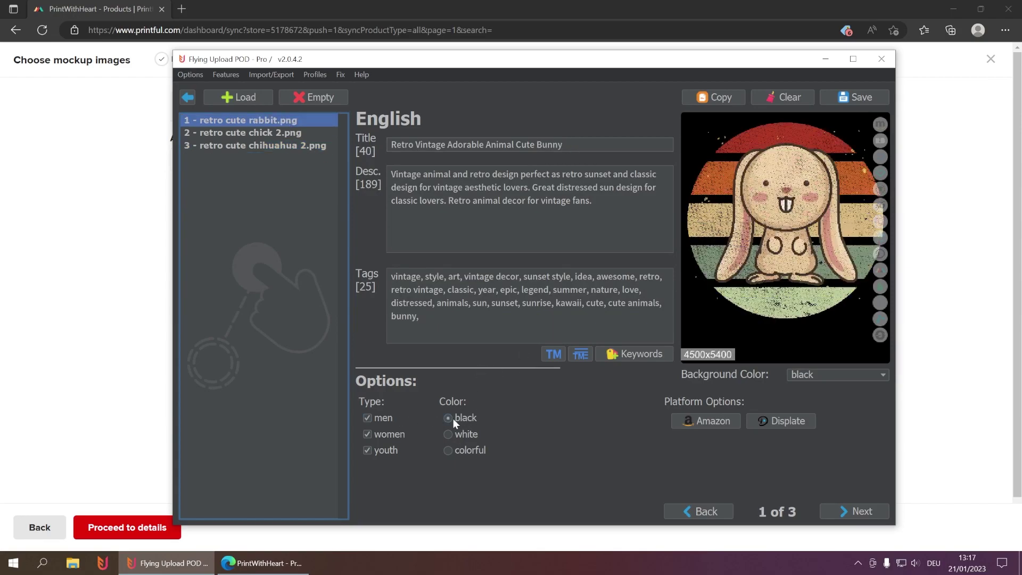
pyautogui.click(262, 133)
pyautogui.click(473, 435)
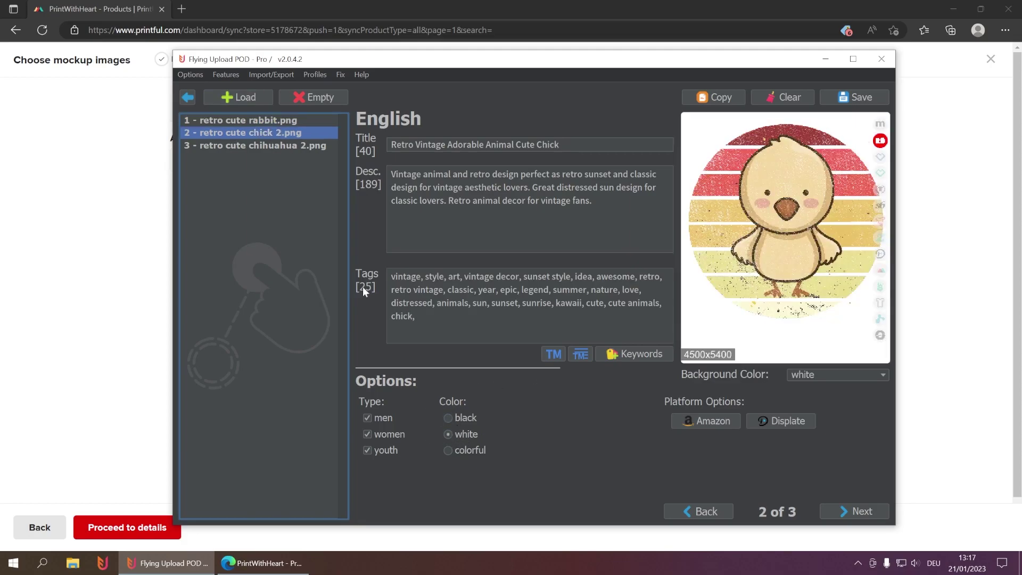
pyautogui.click(305, 145)
pyautogui.click(462, 419)
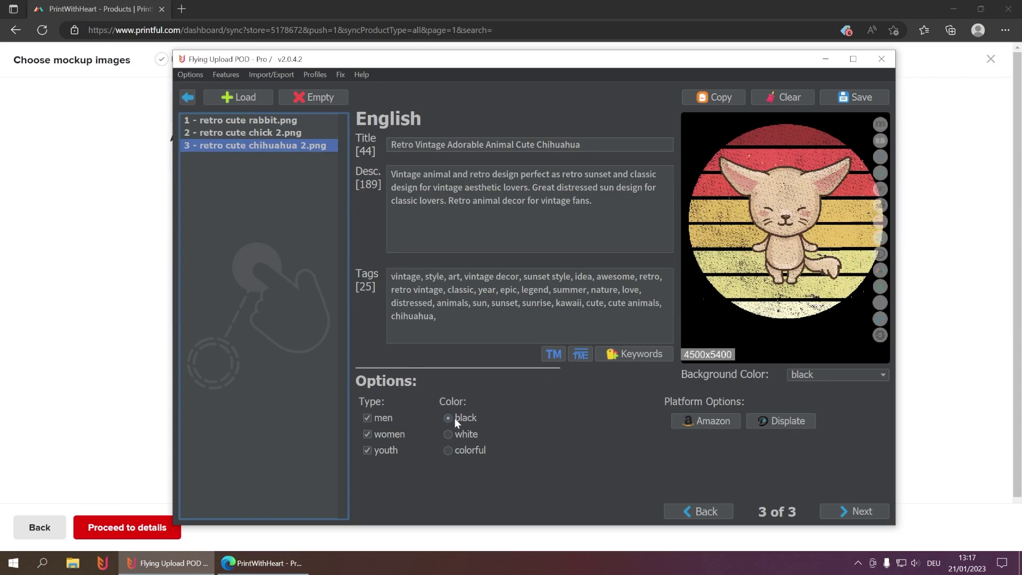
# Reopen the Etsy configuration in the Printful.com template settings and display the "Black T-Shirt Template".
pyautogui.click(190, 74)
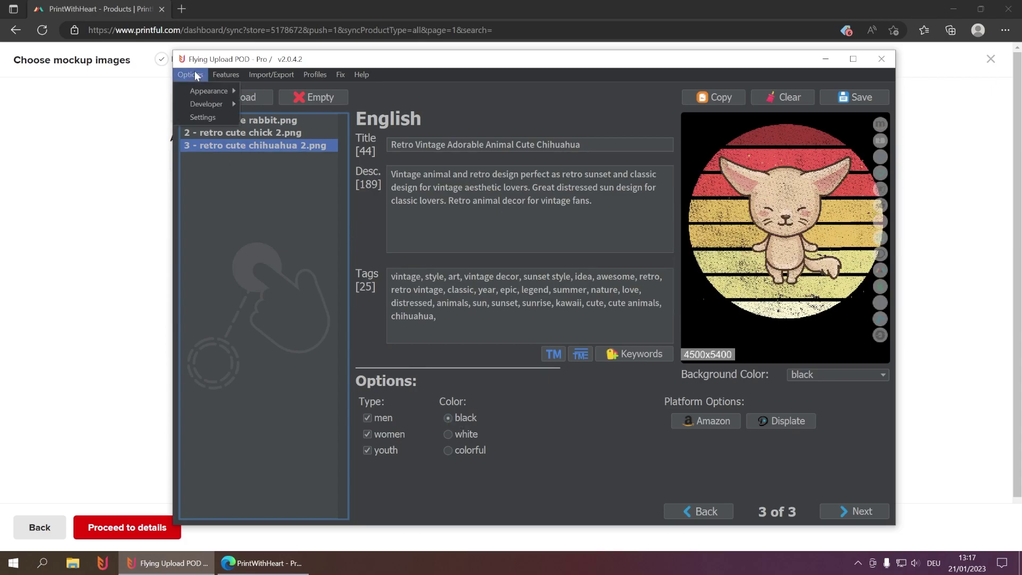
pyautogui.click(211, 118)
pyautogui.click(464, 129)
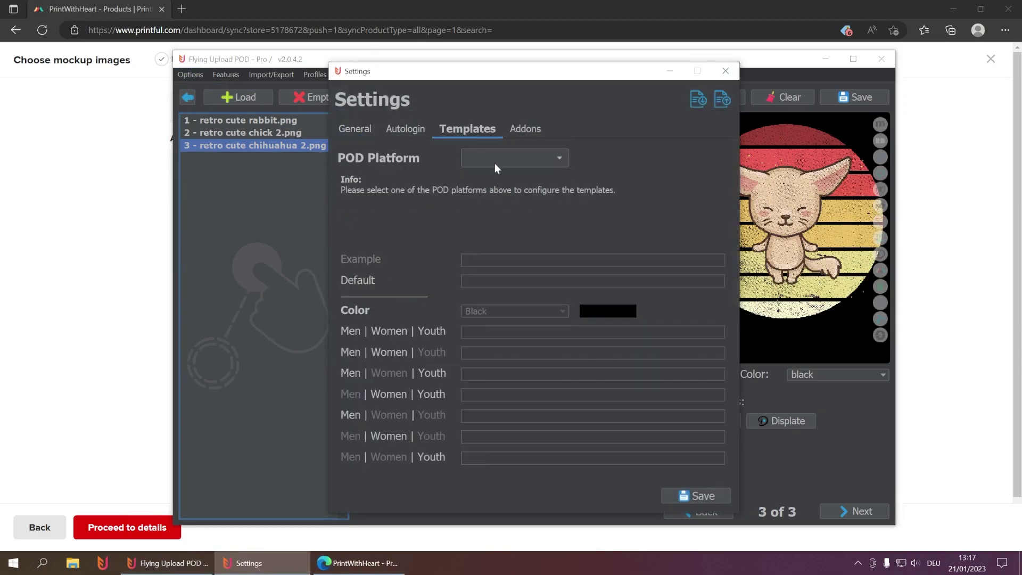
pyautogui.click(495, 159)
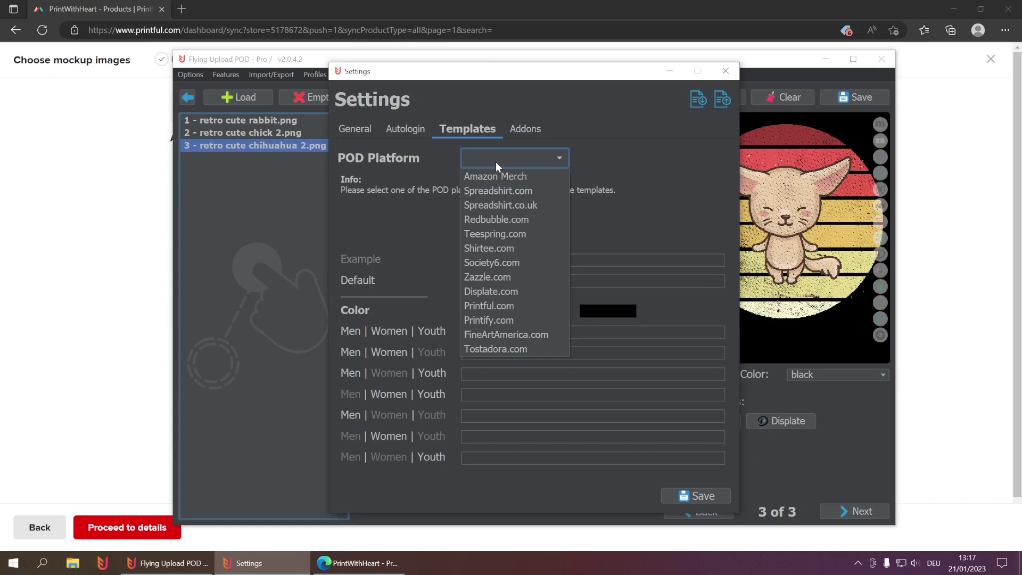
pyautogui.click(483, 305)
pyautogui.click(566, 226)
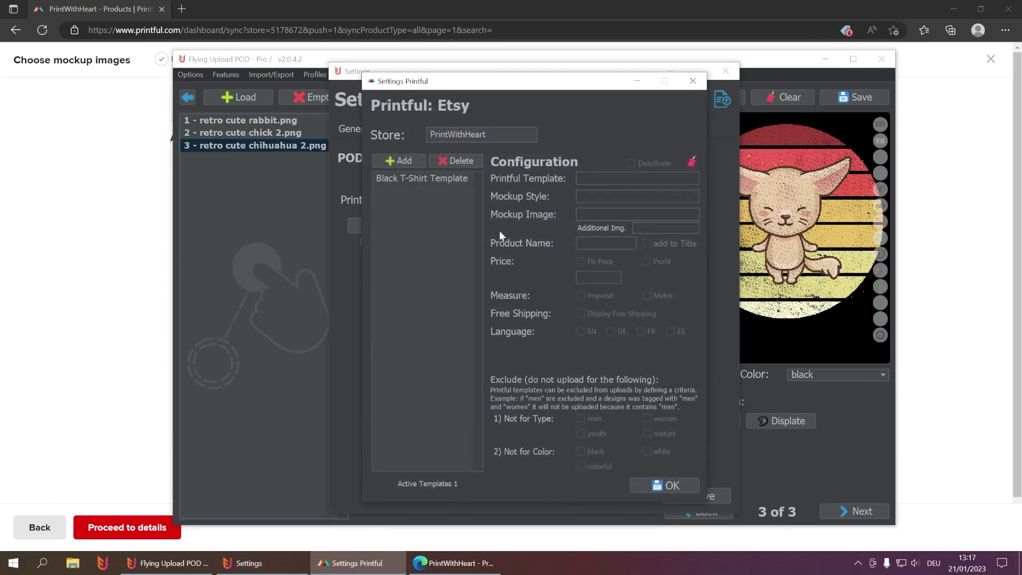
pyautogui.click(444, 183)
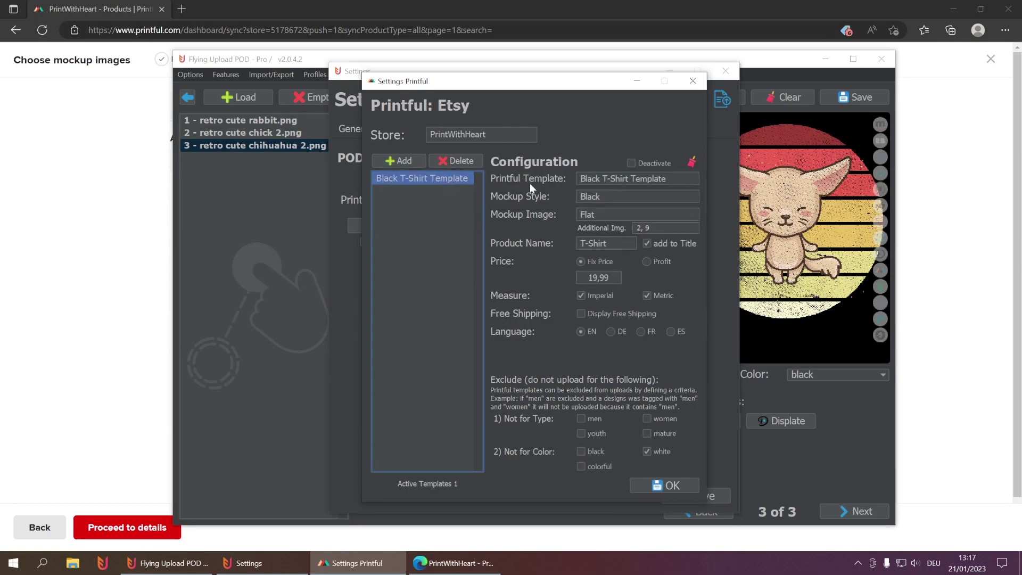
# Add a new template named "White T-Shirt Template" and enter "White T-Shirt Template" as its Printful template.
pyautogui.click(391, 162)
pyautogui.write('Whi')
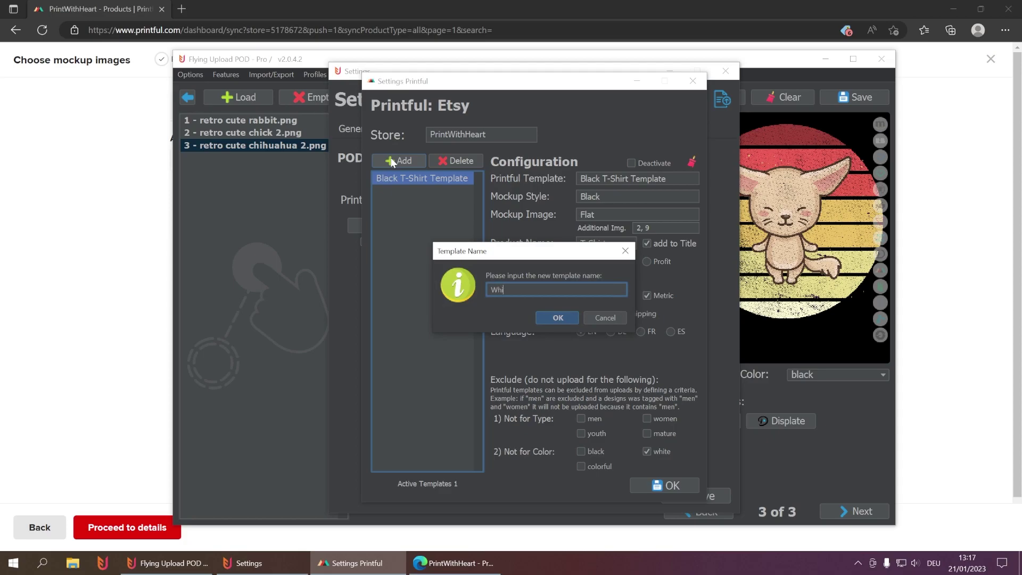
pyautogui.write('te T-Shirt Template')
pyautogui.click(572, 317)
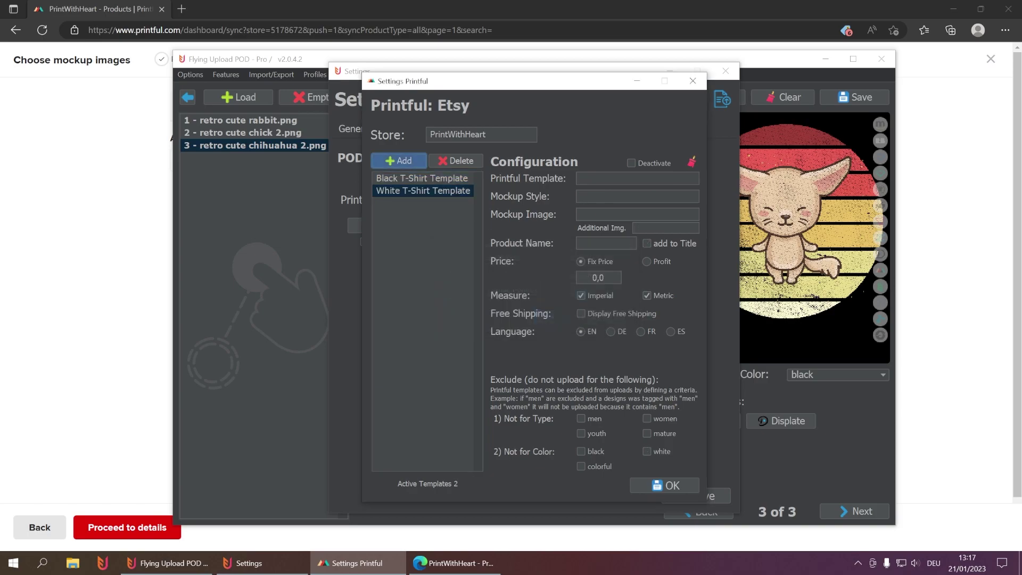
pyautogui.click(581, 178)
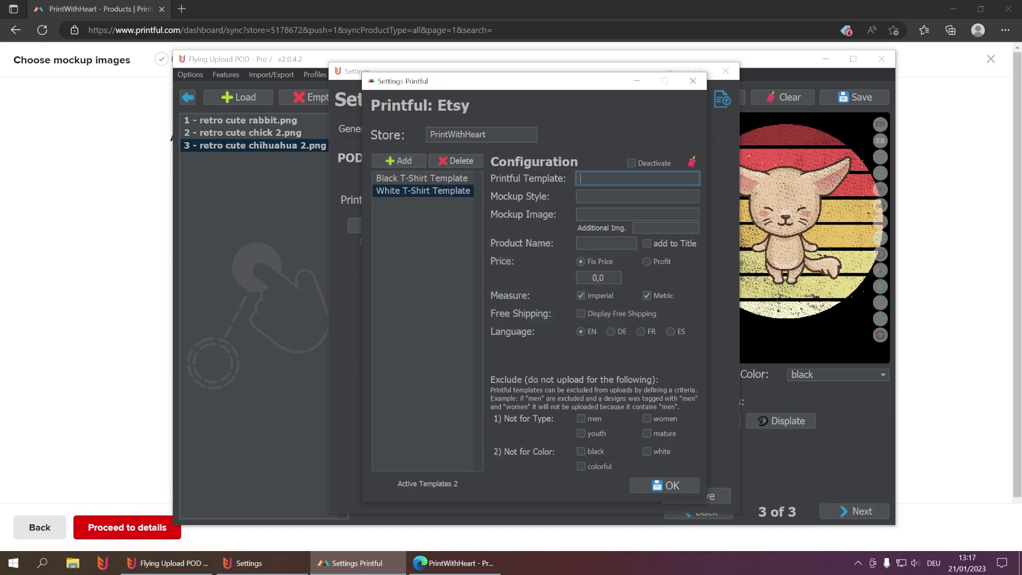
pyautogui.write('White T-Shirt Template')
# For the white template, set the mockup style to "White", the mockup image to "Flat" and the additional images to "2, 9".
pyautogui.click(452, 179)
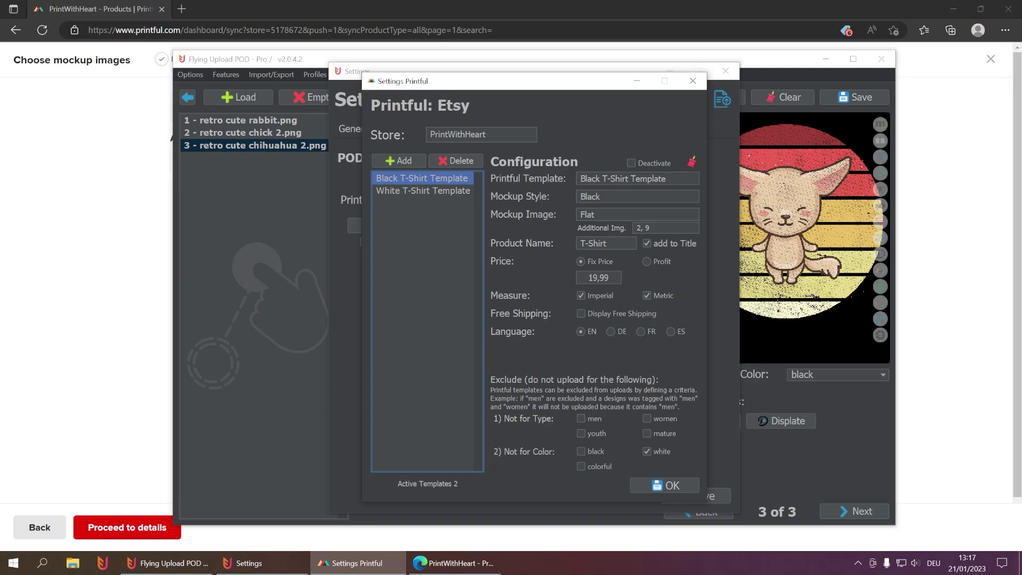
pyautogui.click(637, 213)
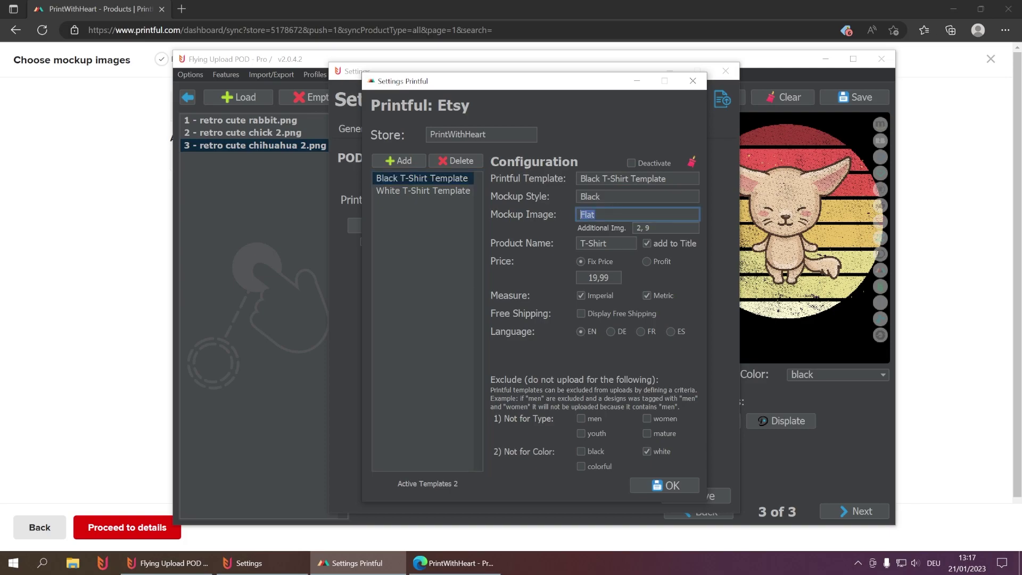
pyautogui.click(429, 189)
pyautogui.click(637, 214)
pyautogui.write('Flat')
pyautogui.hotkey('shift', 'Tab')
pyautogui.write('White')
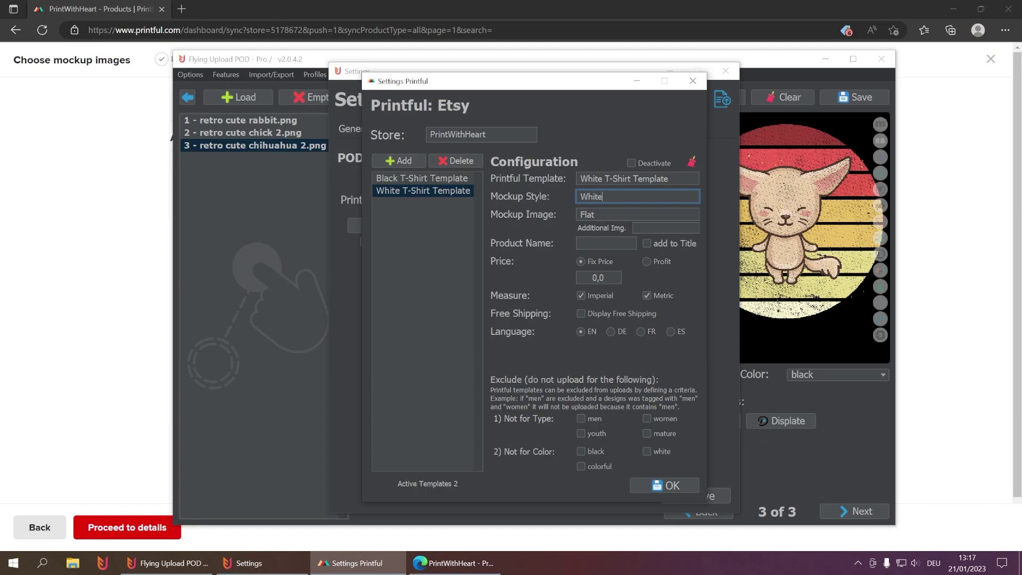
pyautogui.click(382, 180)
pyautogui.click(432, 190)
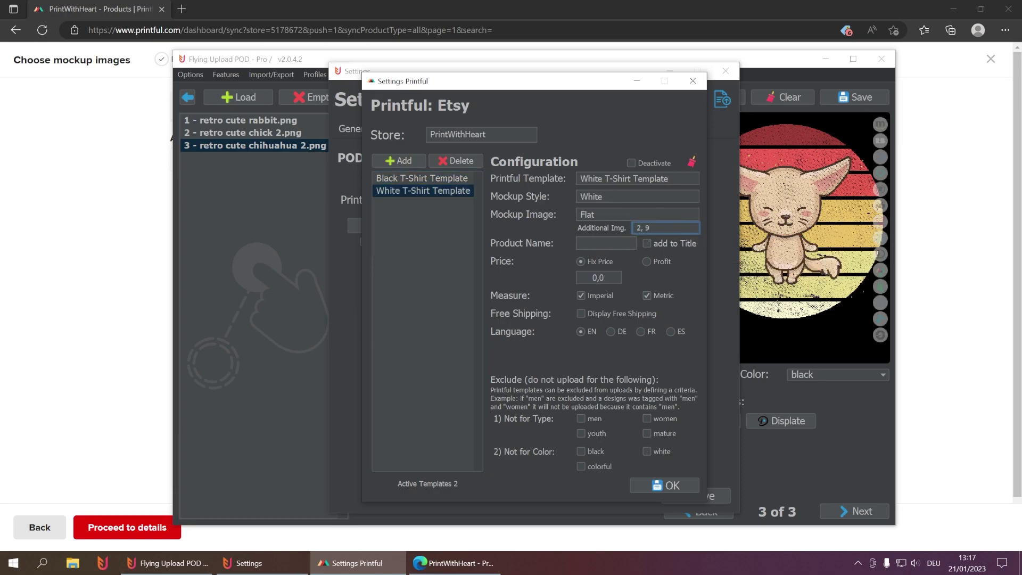
# Set the white template's product name to "T-Shirt", add it to the title, and set a fixed price of 19.99.
pyautogui.click(606, 242)
pyautogui.write('T-Shirt')
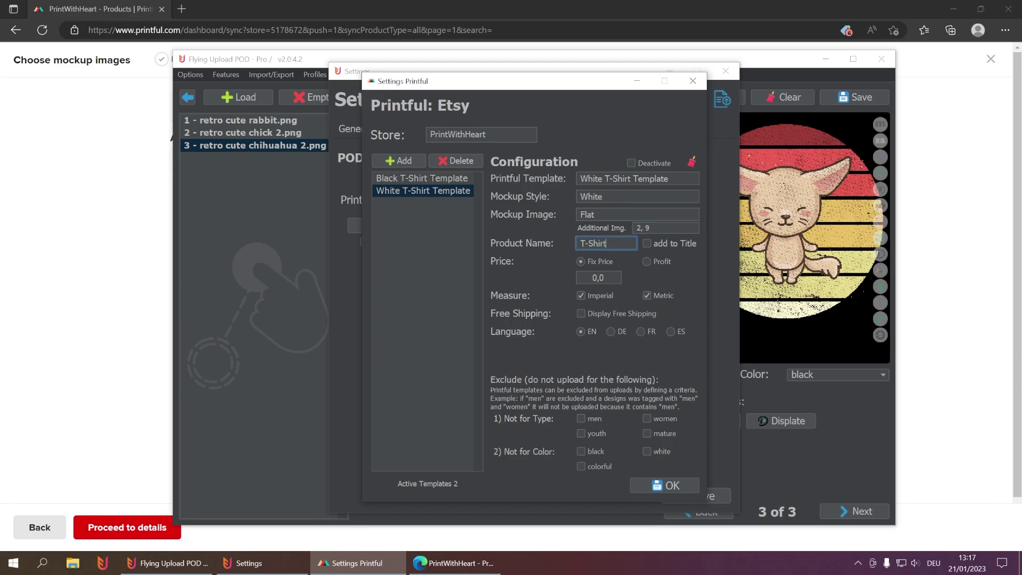
pyautogui.click(648, 243)
pyautogui.click(598, 277)
pyautogui.write('19.99')
# Exclude black designs from the "White T-Shirt Template" and save all settings.
pyautogui.click(407, 180)
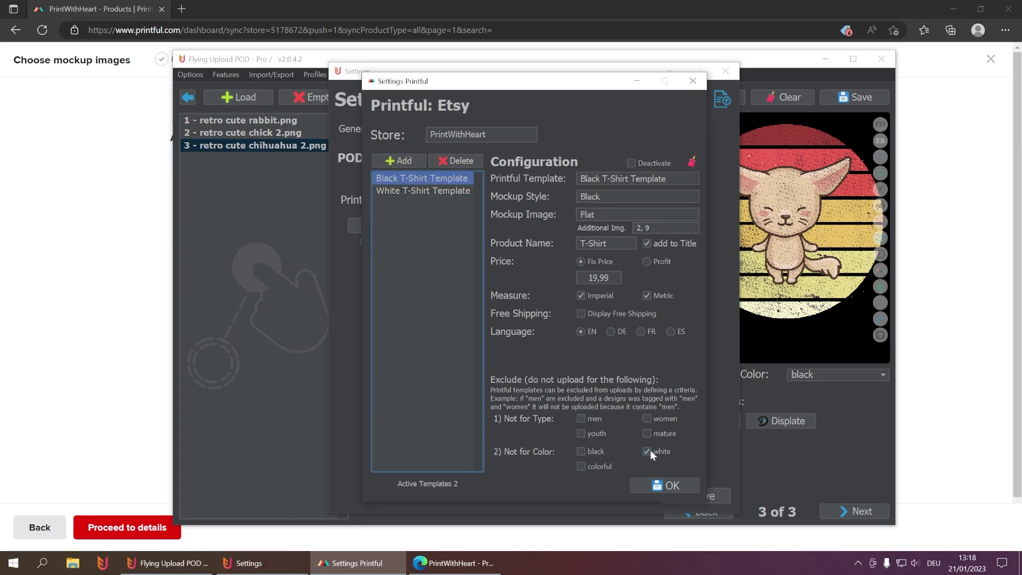
pyautogui.click(418, 190)
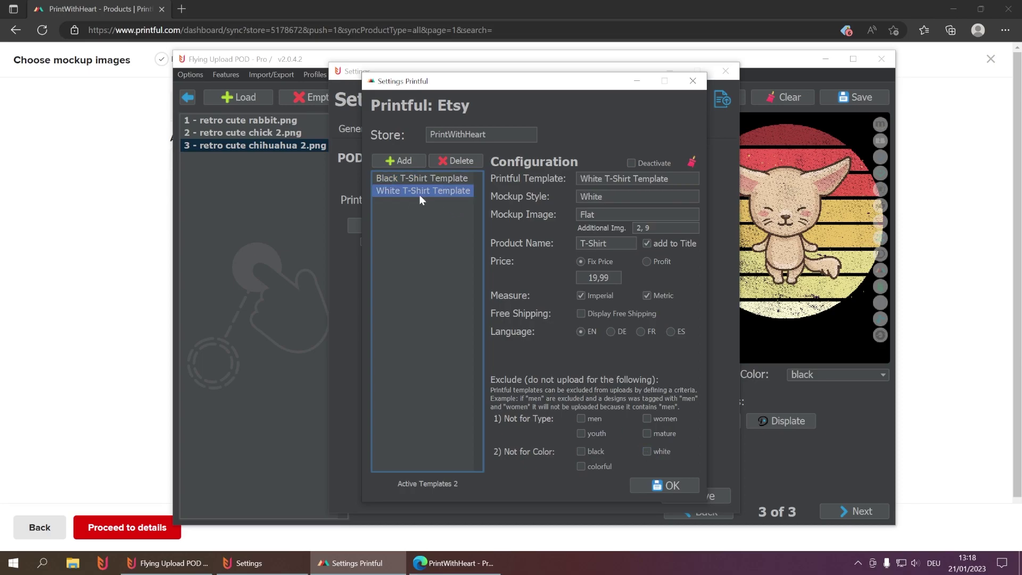
pyautogui.click(583, 451)
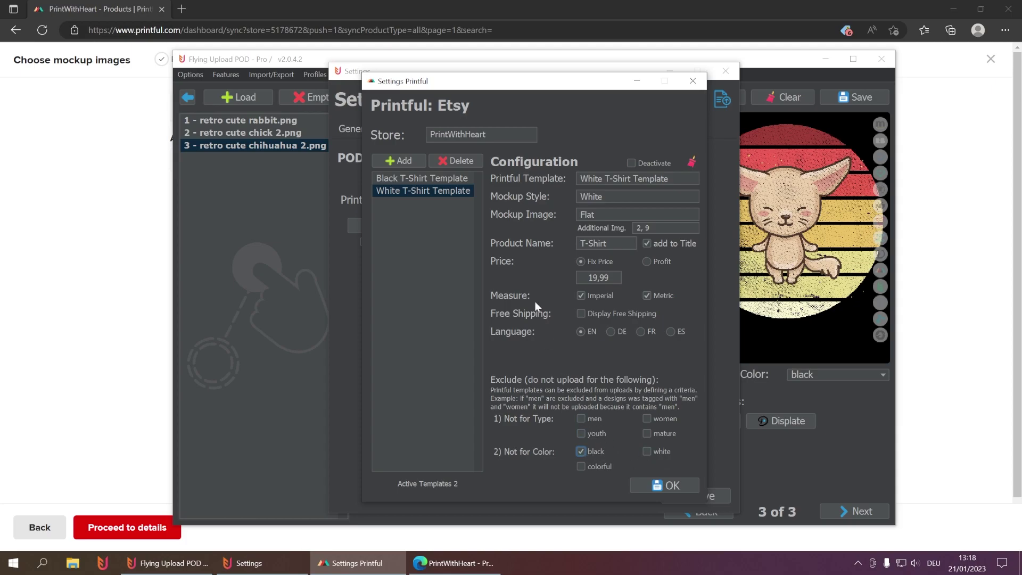
pyautogui.click(670, 486)
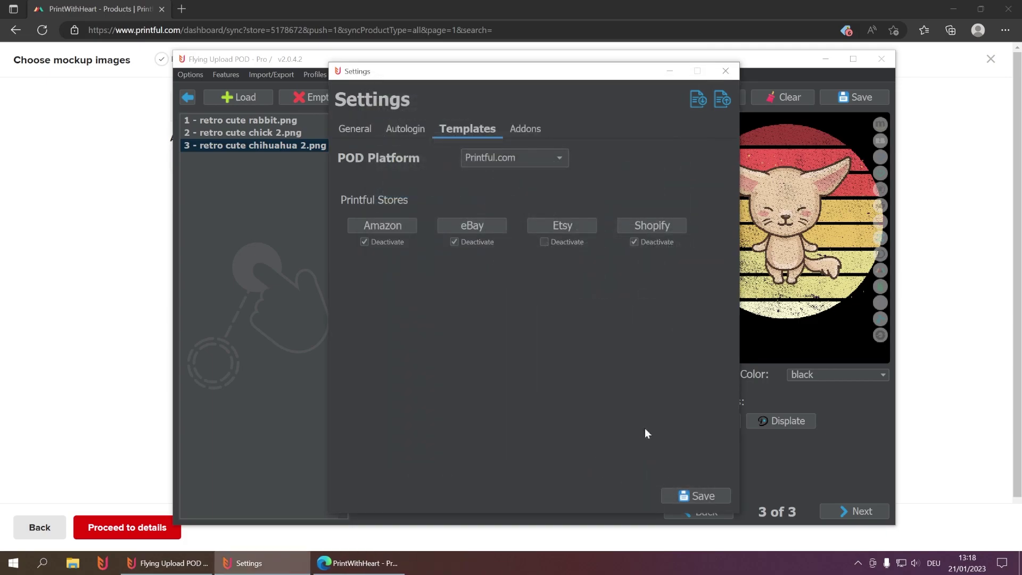
pyautogui.click(704, 494)
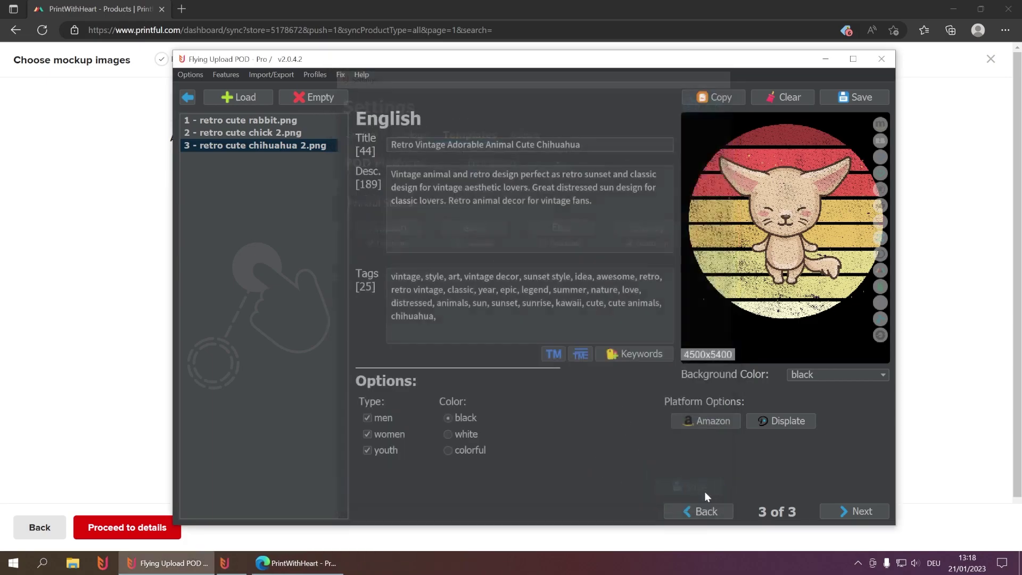
# Check the color option assigned to the rabbit, chick and chihuahua designs.
pyautogui.click(288, 119)
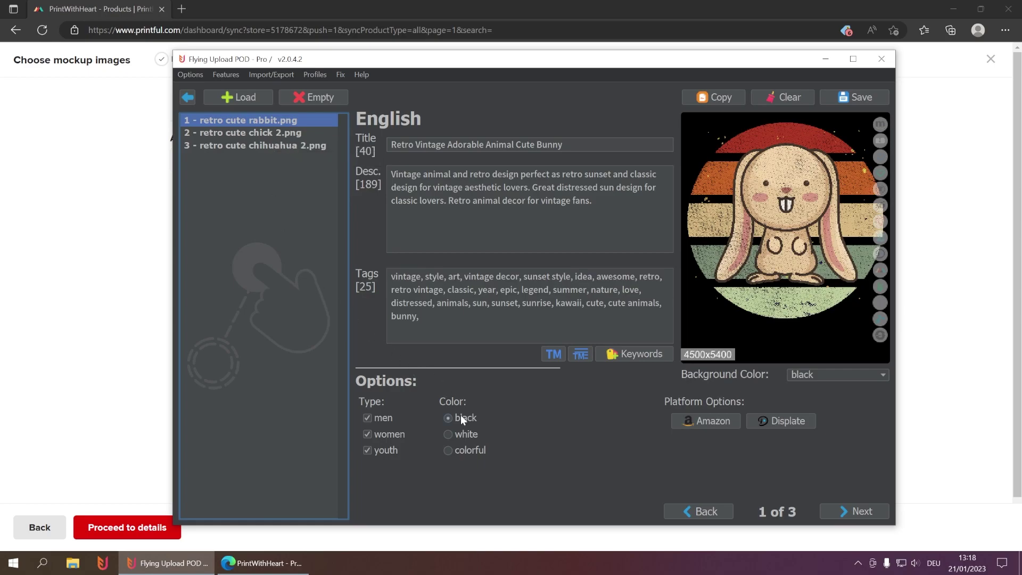
pyautogui.click(295, 135)
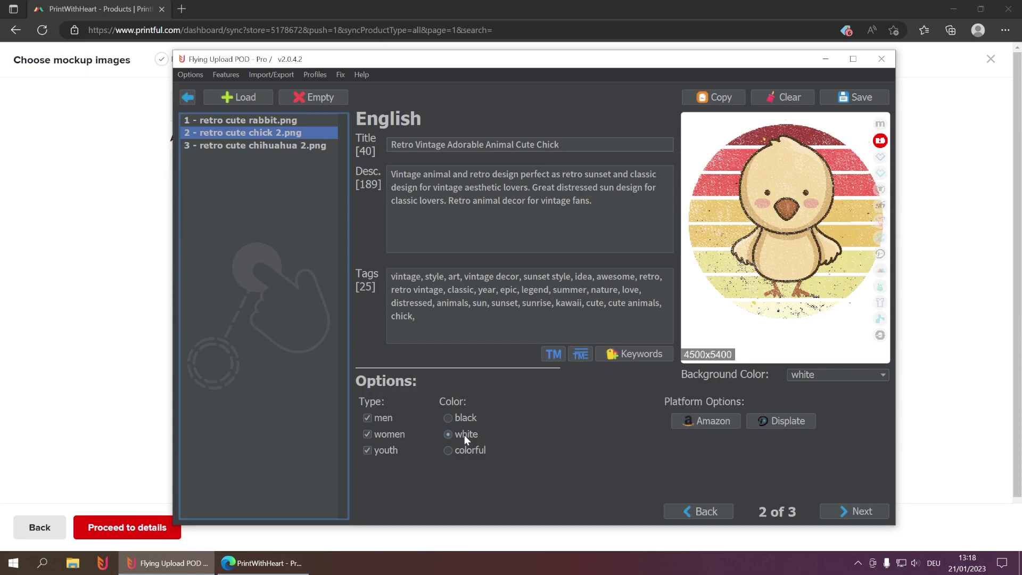
pyautogui.click(307, 145)
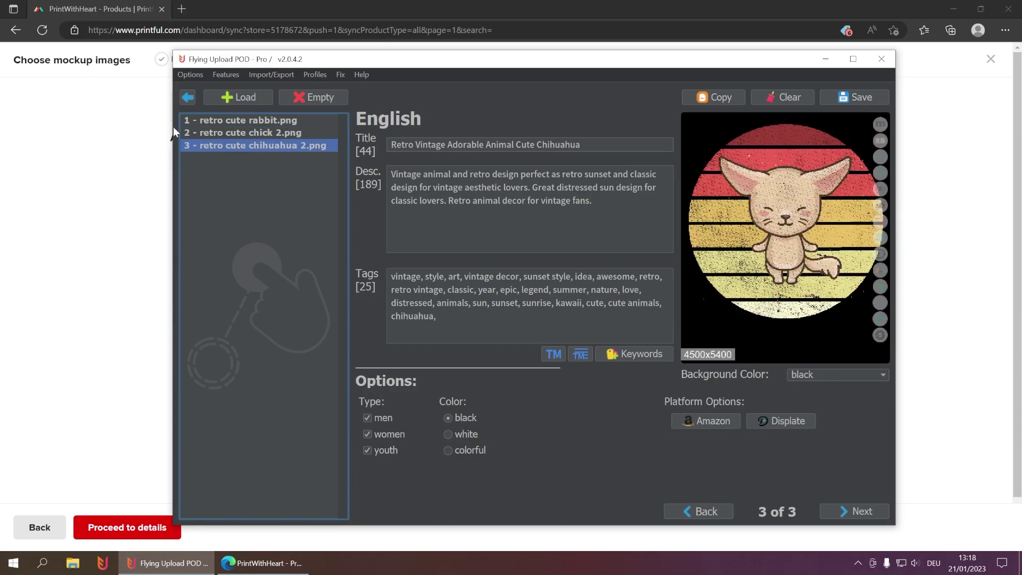
# Open the Etsy store configuration again in the template settings for Printful.com.
pyautogui.click(188, 75)
pyautogui.click(207, 106)
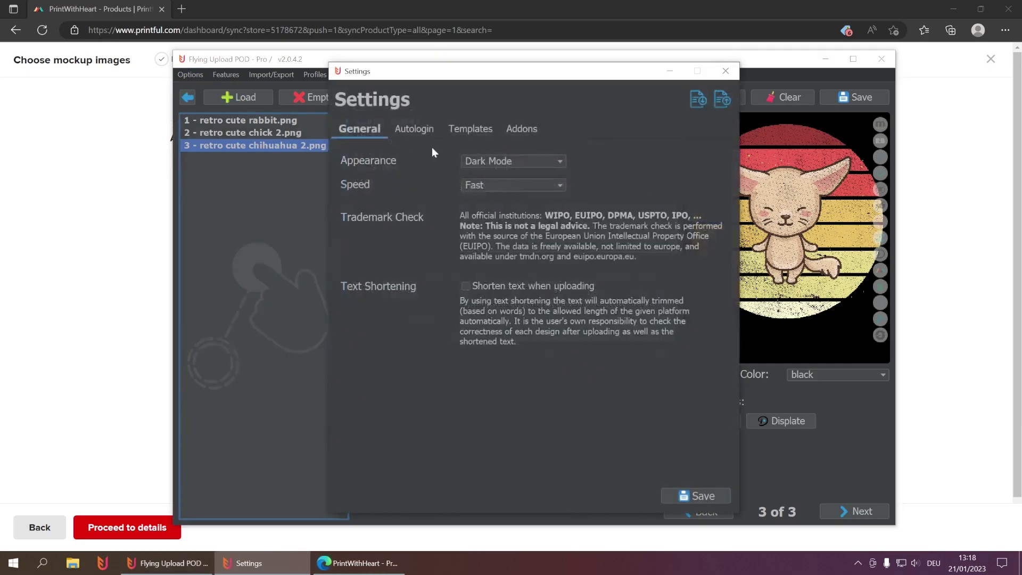
pyautogui.click(471, 133)
pyautogui.click(505, 159)
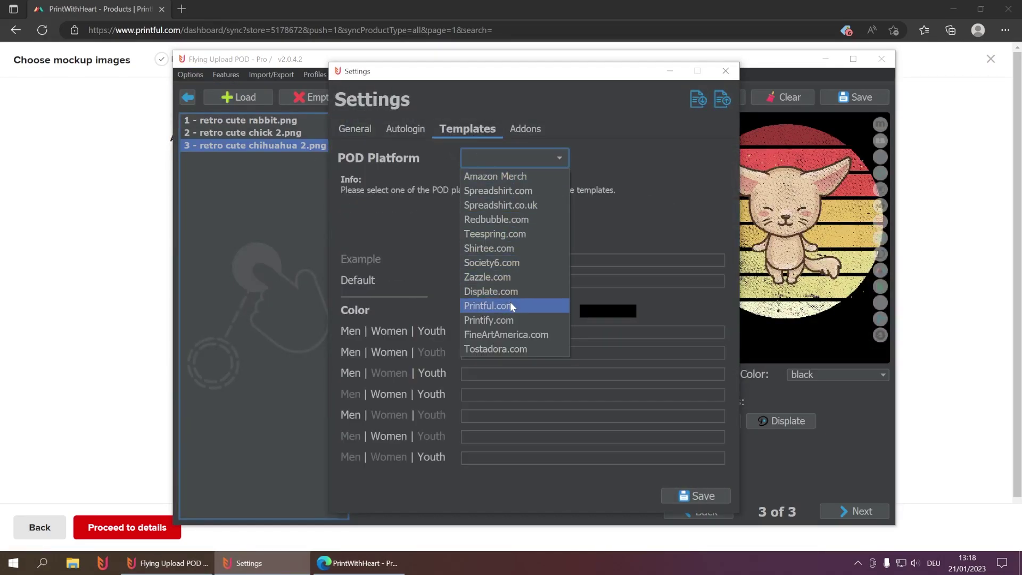
pyautogui.click(510, 307)
pyautogui.click(592, 223)
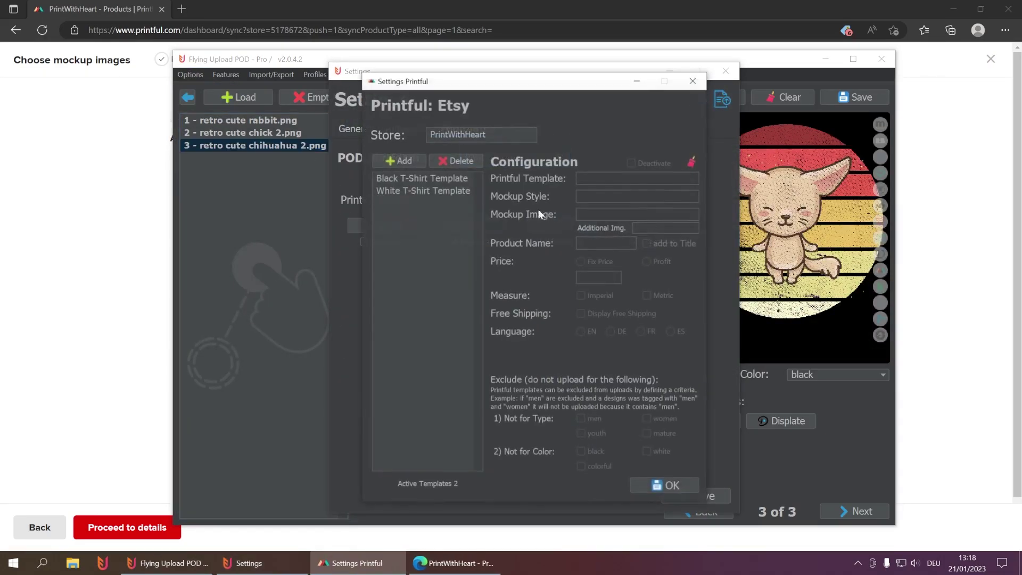
# Compare the configurations of the "Black T-Shirt Template" and the "White T-Shirt Template" for the Etsy store.
pyautogui.click(426, 178)
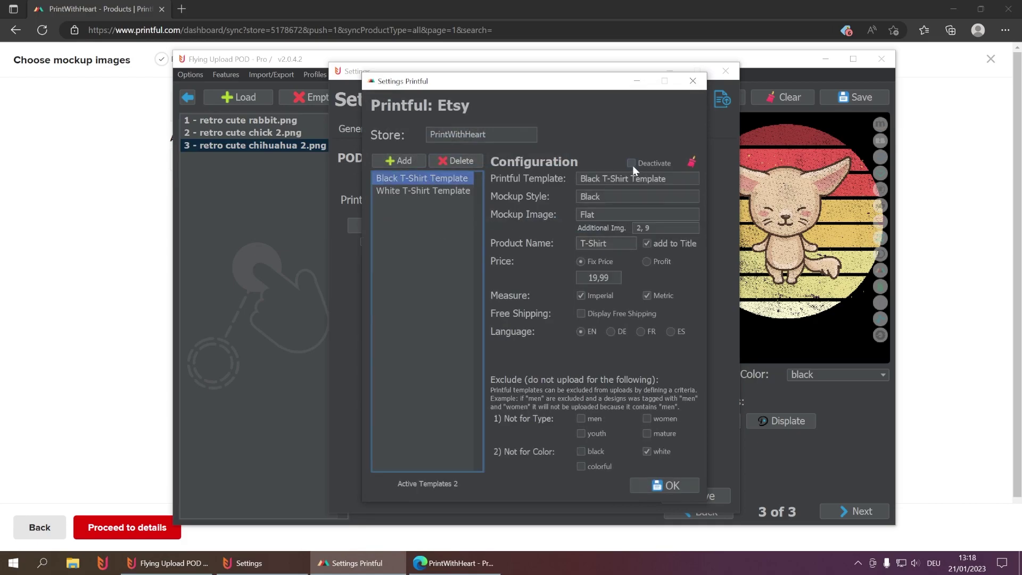
pyautogui.click(454, 192)
pyautogui.click(447, 179)
pyautogui.click(452, 190)
# Try deactivating the "White T-Shirt Template", and reactivate it after viewing the black one.
pyautogui.click(631, 163)
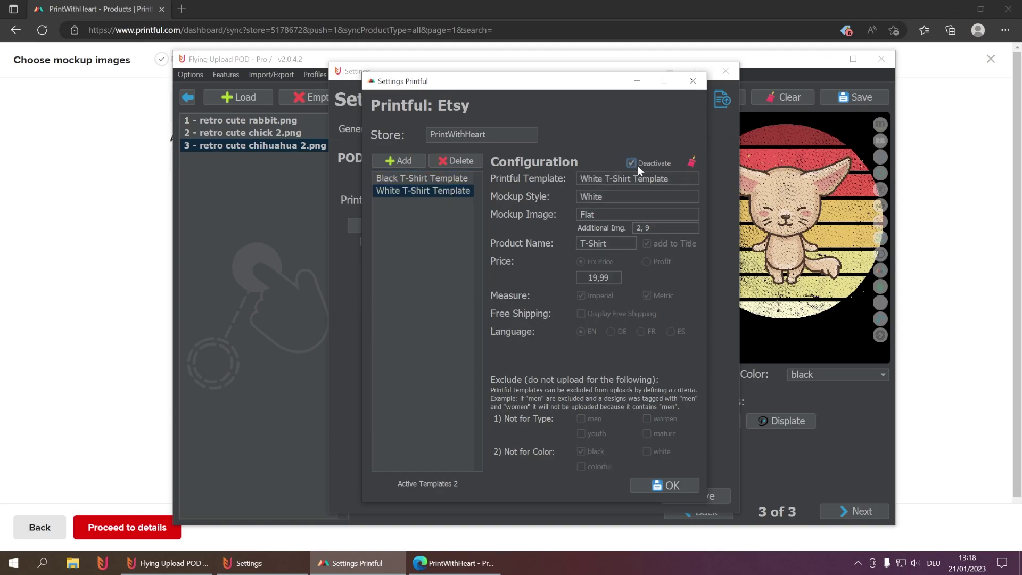
pyautogui.click(429, 180)
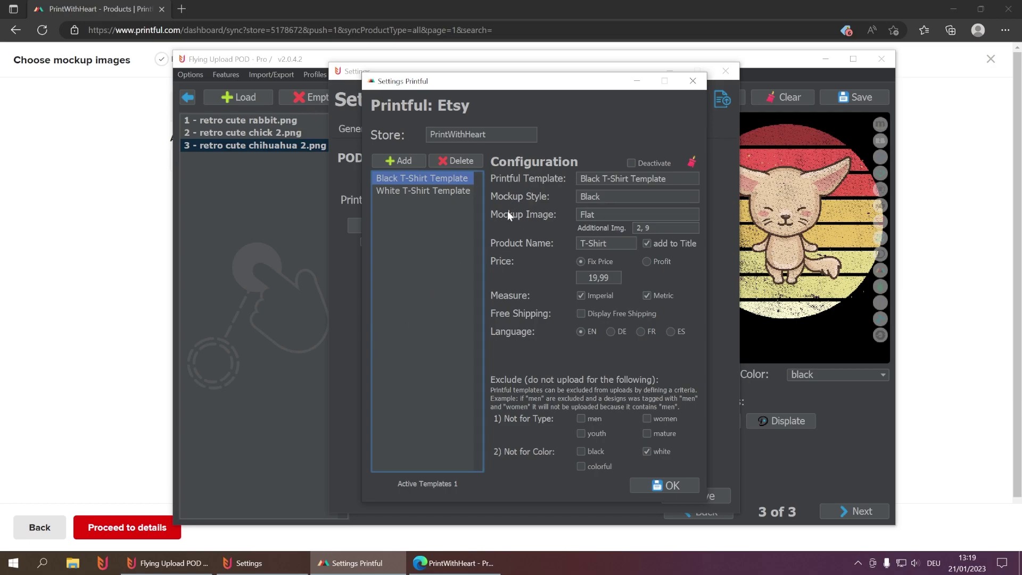
pyautogui.click(438, 192)
pyautogui.click(632, 163)
# Review both T-shirt templates again, confirm the Etsy configuration and save the settings.
pyautogui.click(388, 178)
pyautogui.click(421, 190)
pyautogui.click(426, 178)
pyautogui.click(667, 486)
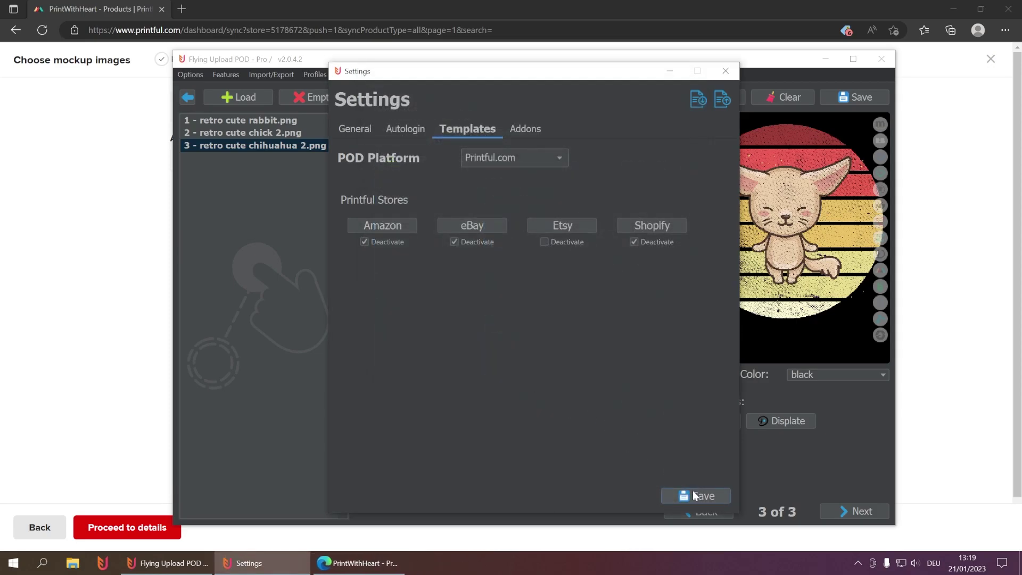
pyautogui.click(695, 495)
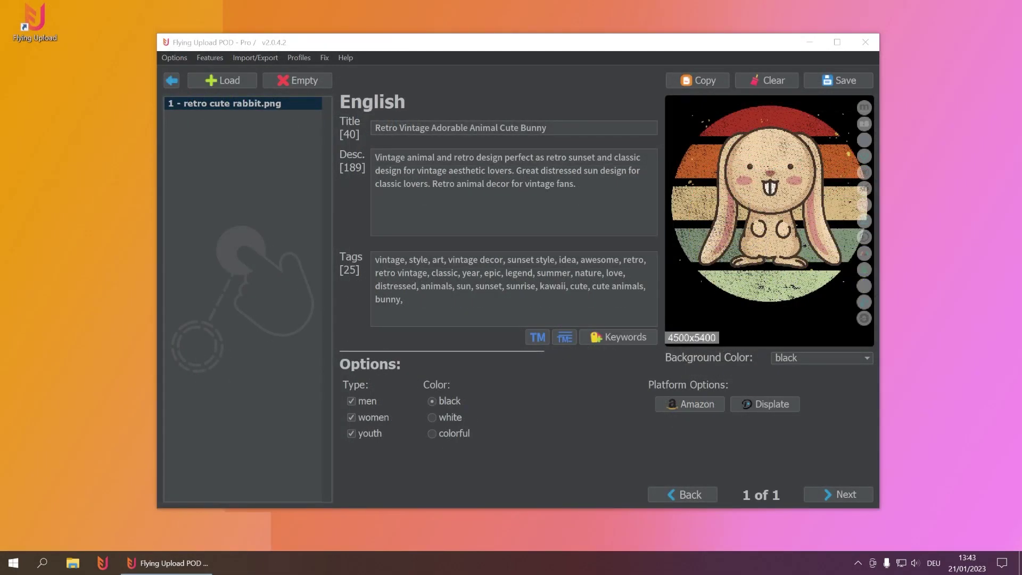
# Agree to the upload responsibilities and risks, start the Printful.com upload, and close the extra login pop-up window.
pyautogui.click(176, 84)
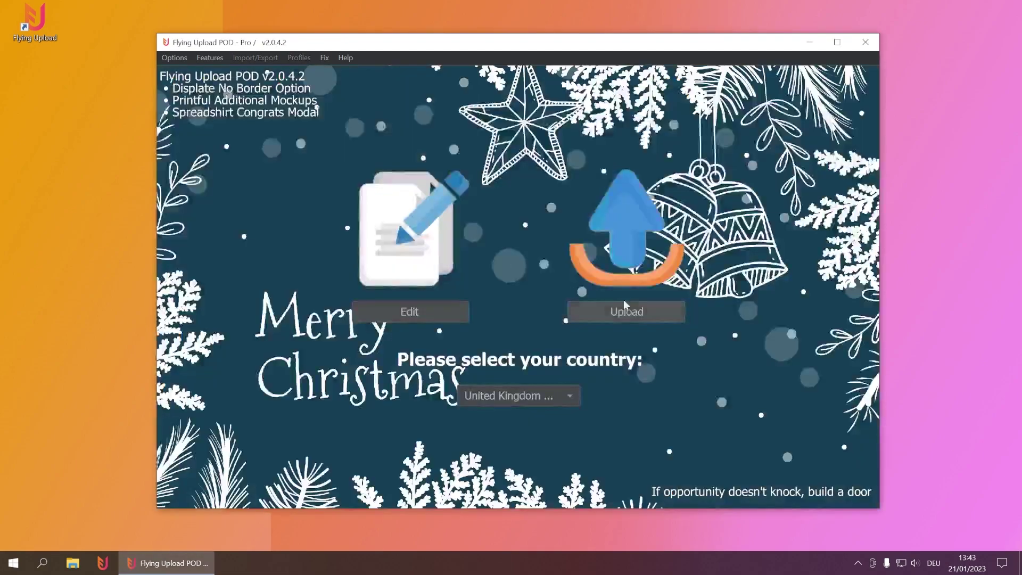
pyautogui.click(622, 300)
pyautogui.click(518, 85)
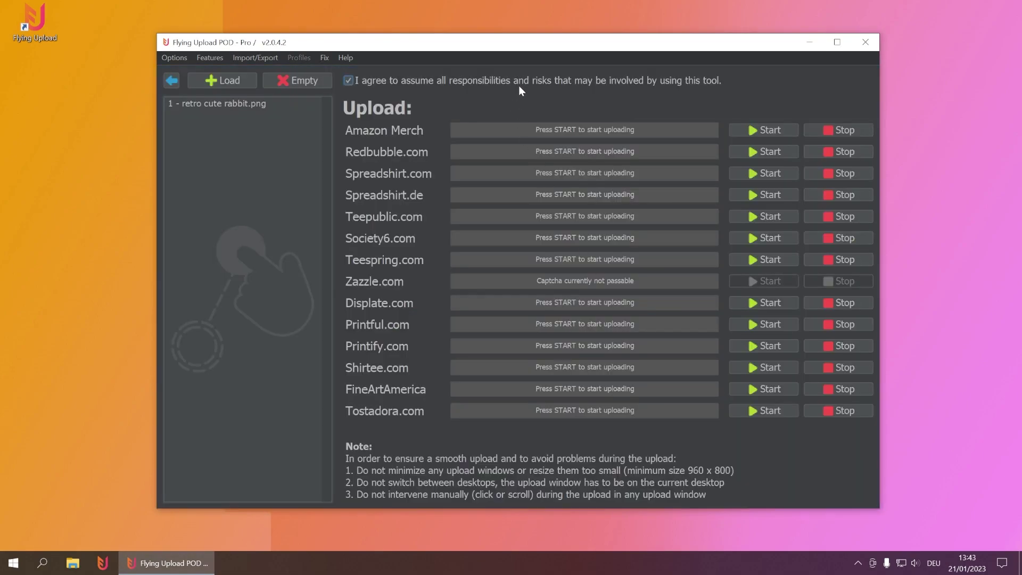
pyautogui.click(778, 325)
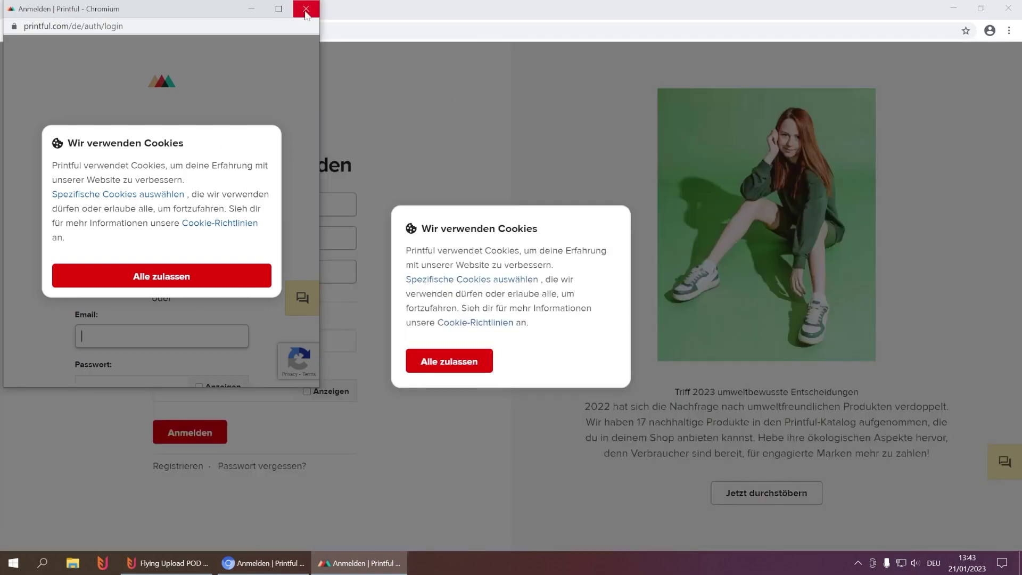
pyautogui.click(315, 18)
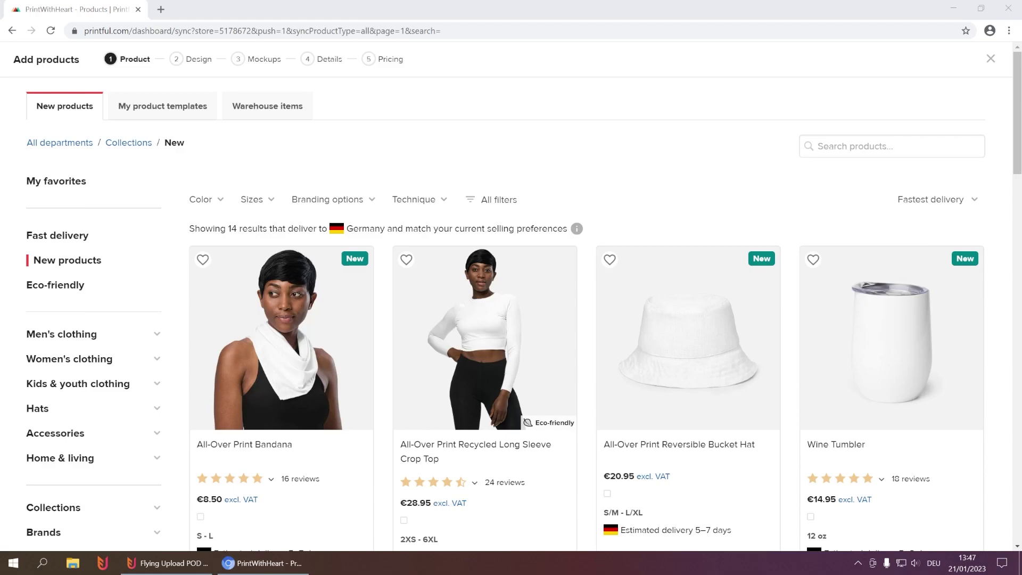
# Find and open the saved "Black T-Shirt Template" for the new product and remove its plant design.
pyautogui.scroll(-1, 524, 321)
pyautogui.click(162, 106)
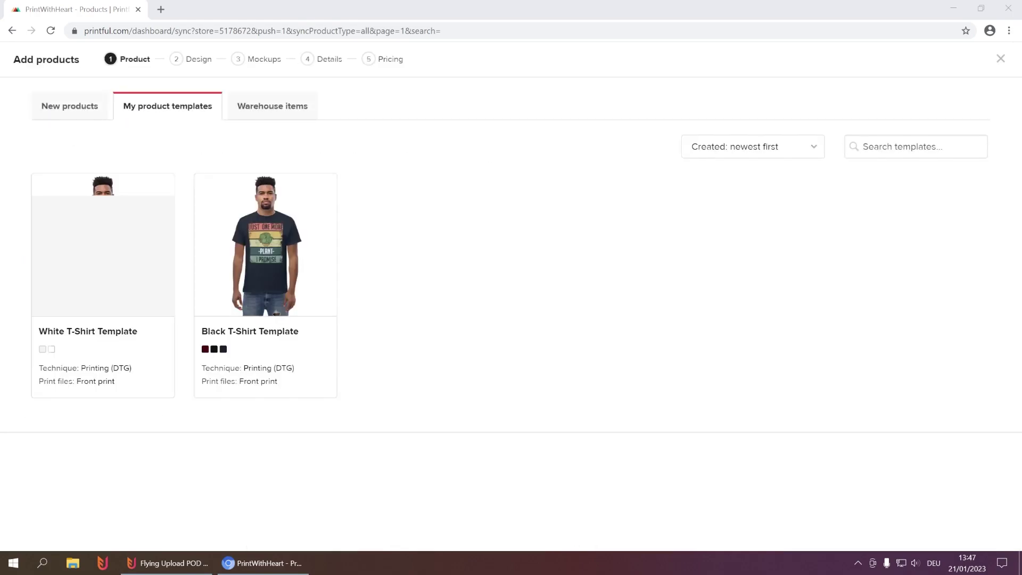
pyautogui.click(916, 146)
pyautogui.write('Black T-Shirt Template')
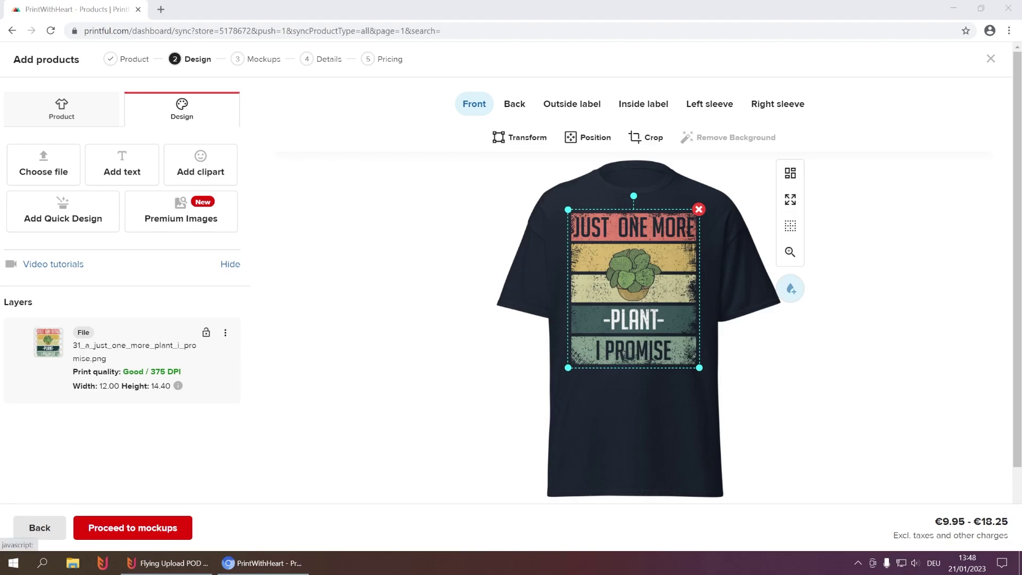
pyautogui.press('Delete')
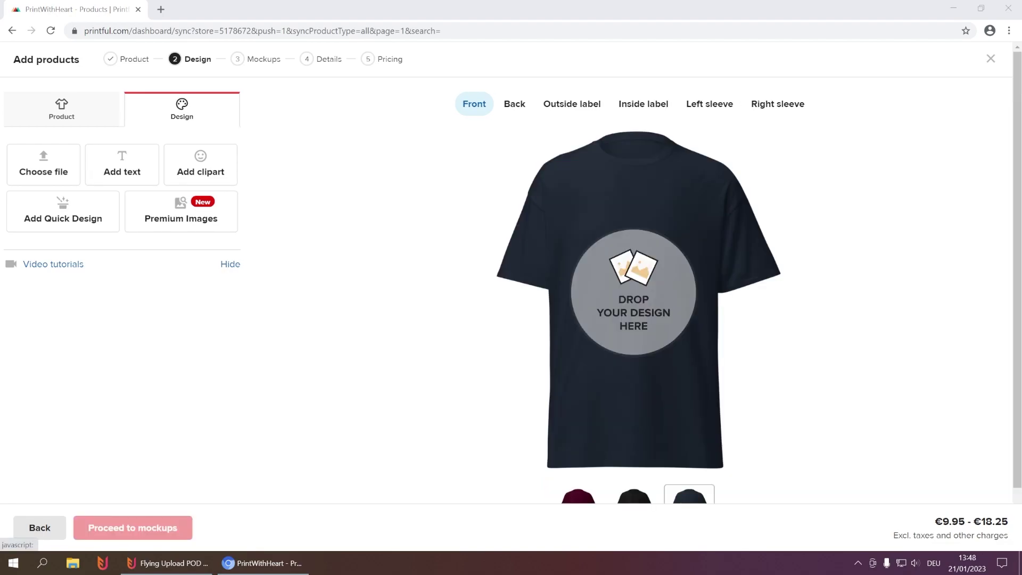
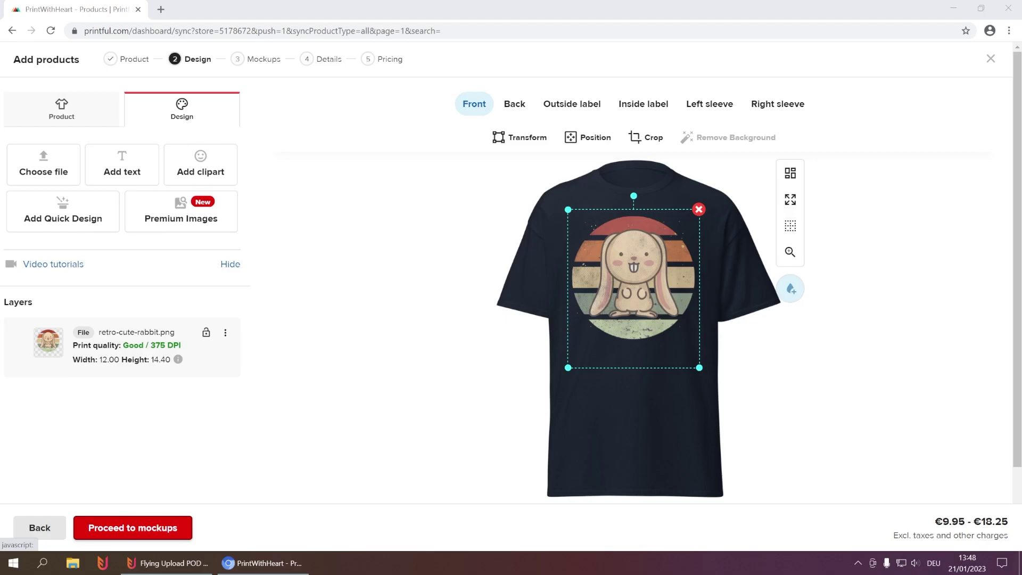
# Proceed to mockups with the rabbit design, make the flat black shirt the main image, and browse the additional mockups.
pyautogui.click(133, 527)
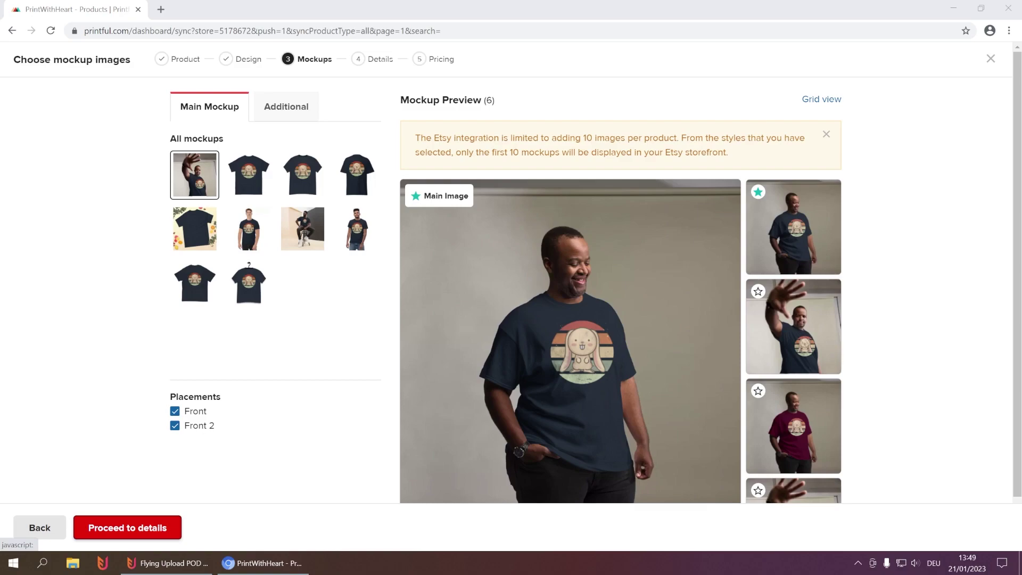
pyautogui.click(248, 174)
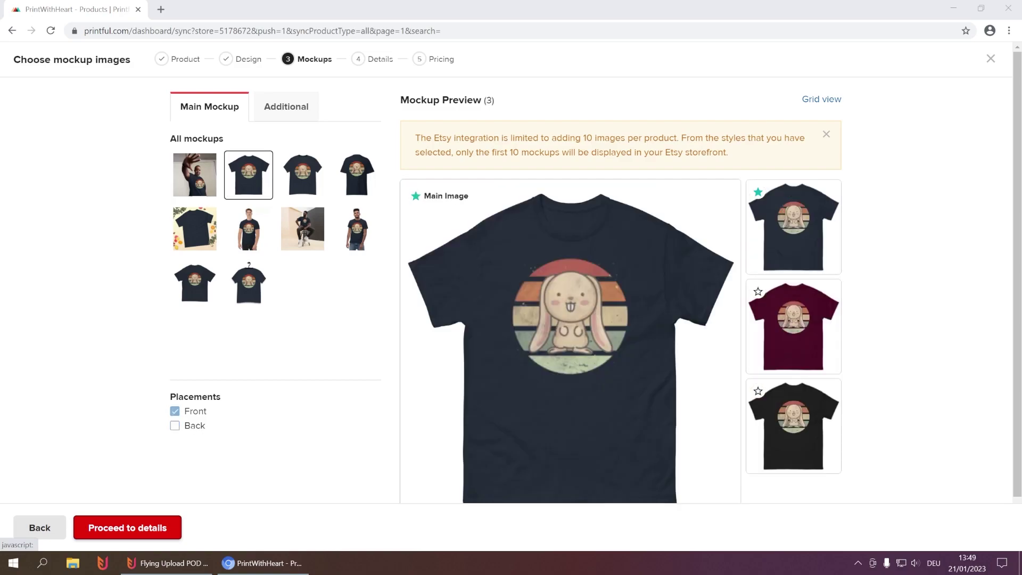
pyautogui.click(758, 391)
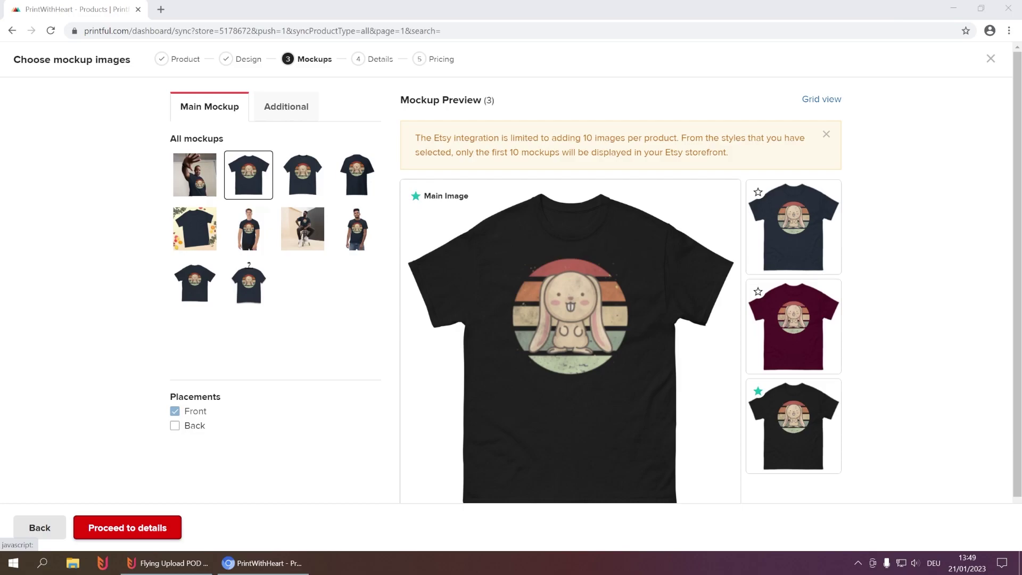
pyautogui.click(286, 106)
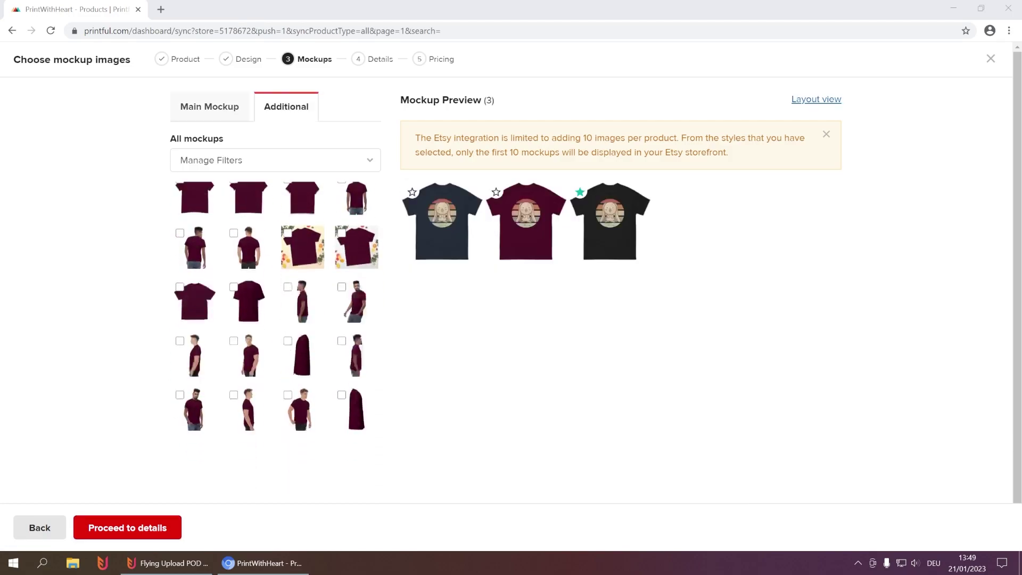
pyautogui.scroll(-10, 276, 335)
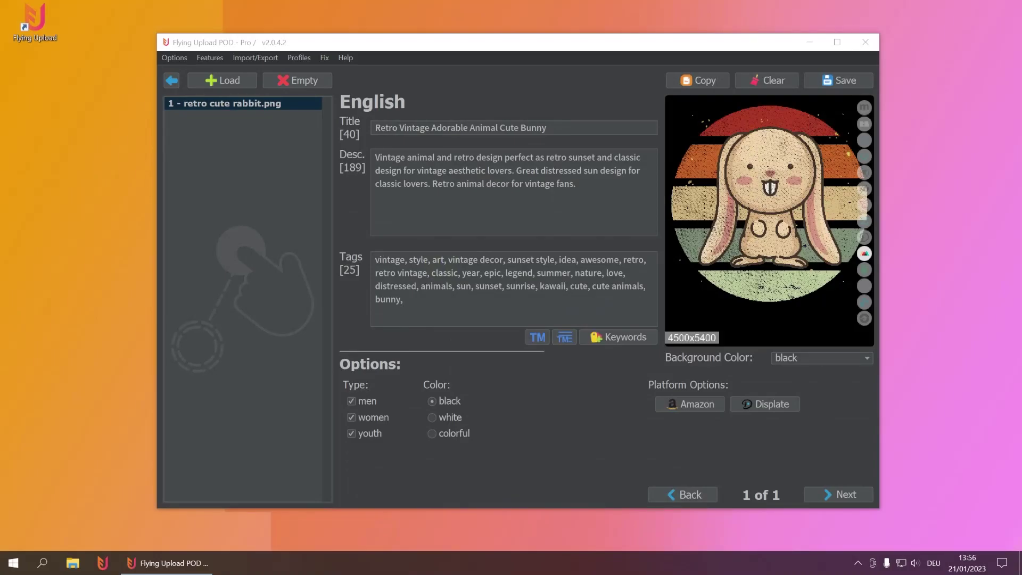
# Open the Etsy store configuration in the template settings for Printful.com and show the "Black T-Shirt Template".
pyautogui.click(178, 56)
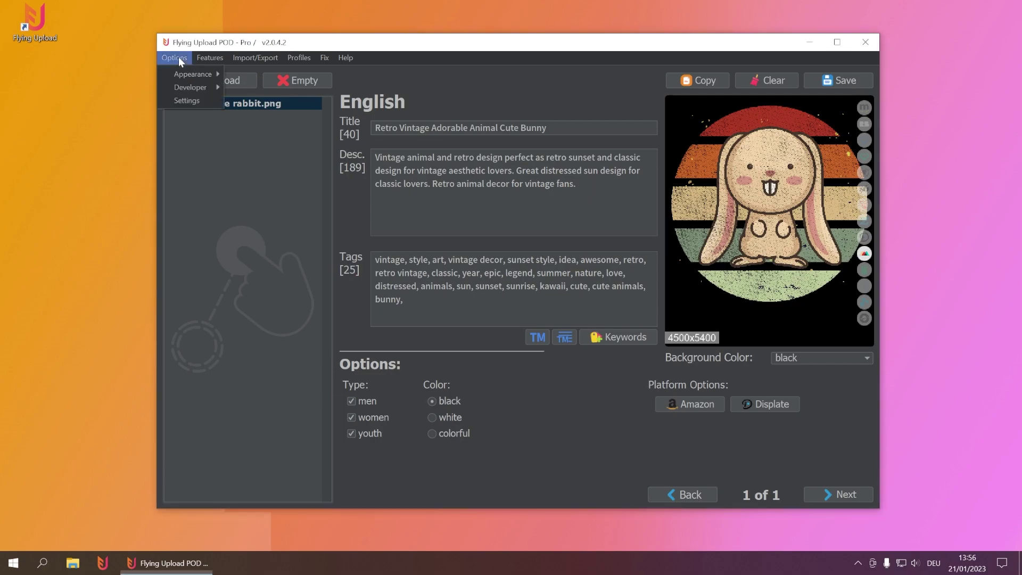
pyautogui.click(191, 98)
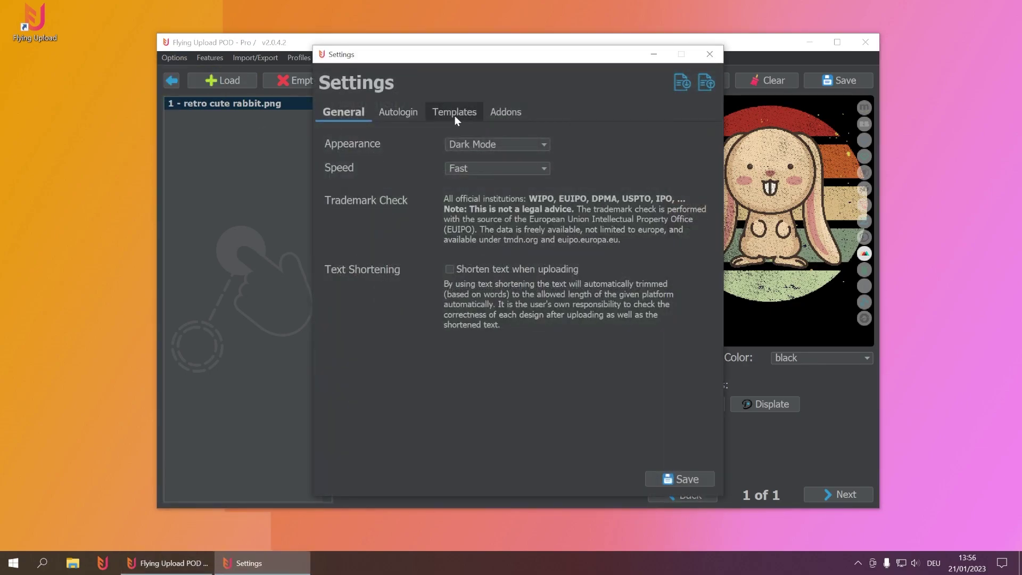
pyautogui.click(454, 116)
pyautogui.click(490, 141)
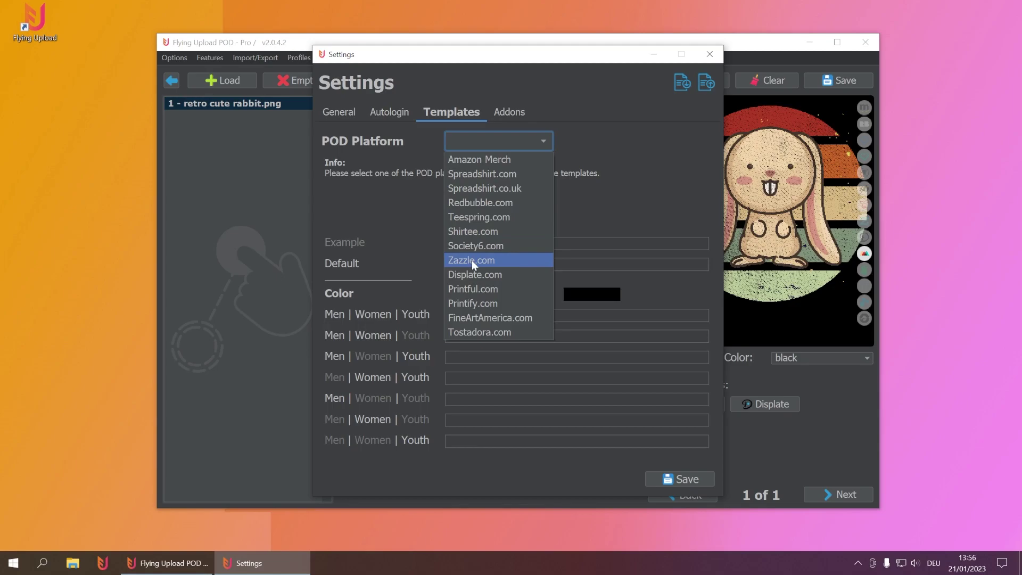
pyautogui.click(480, 291)
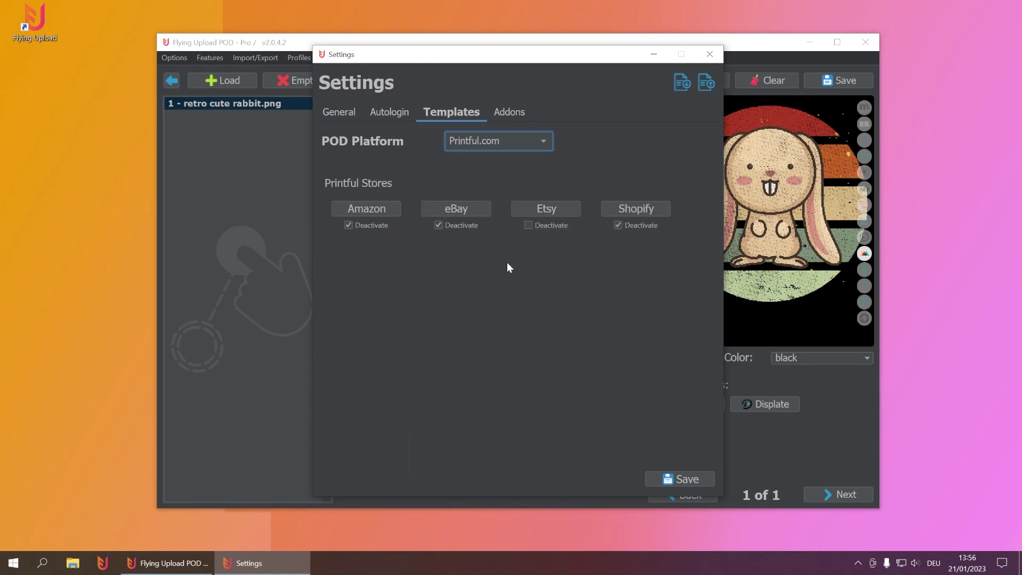
pyautogui.click(552, 212)
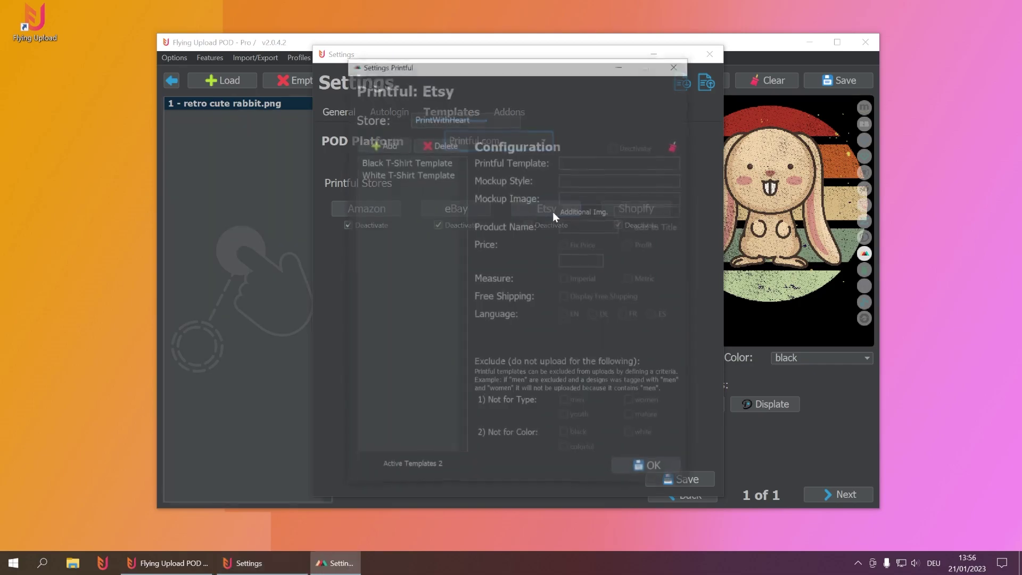
pyautogui.click(426, 161)
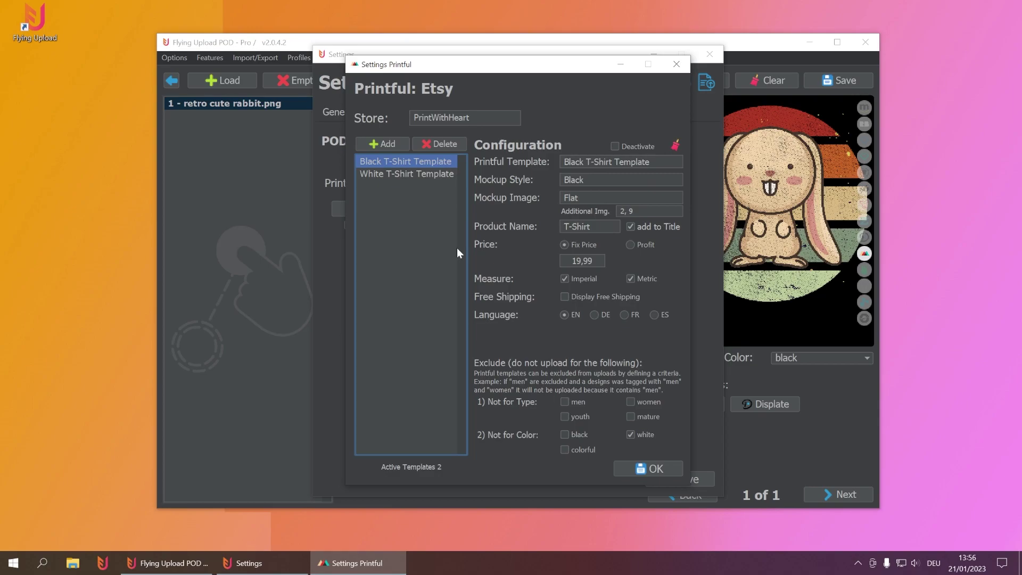
# Check the Printful template name and mockup style of the black template, and close the settings without saving.
pyautogui.press('Tab')
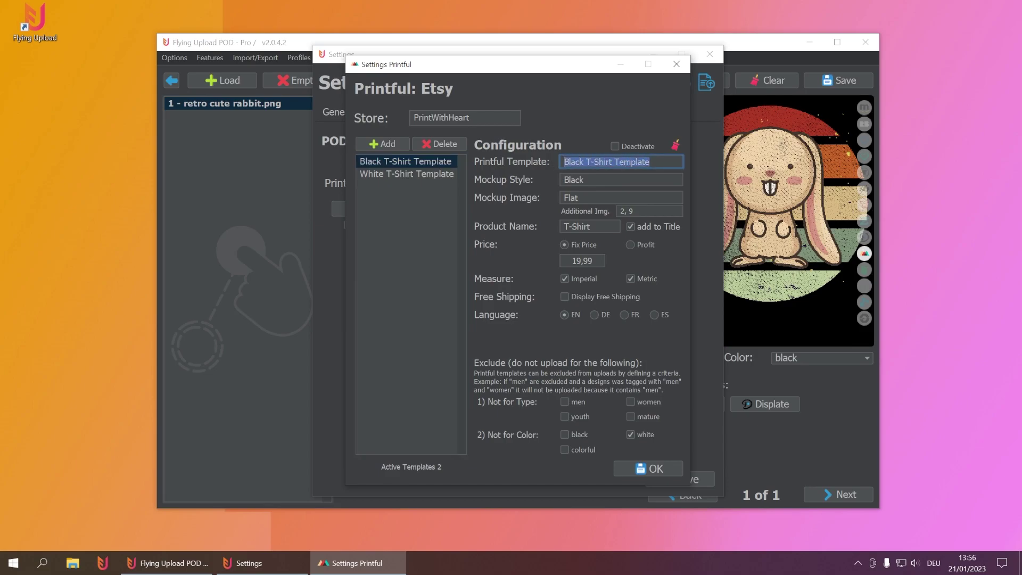
pyautogui.press('Tab')
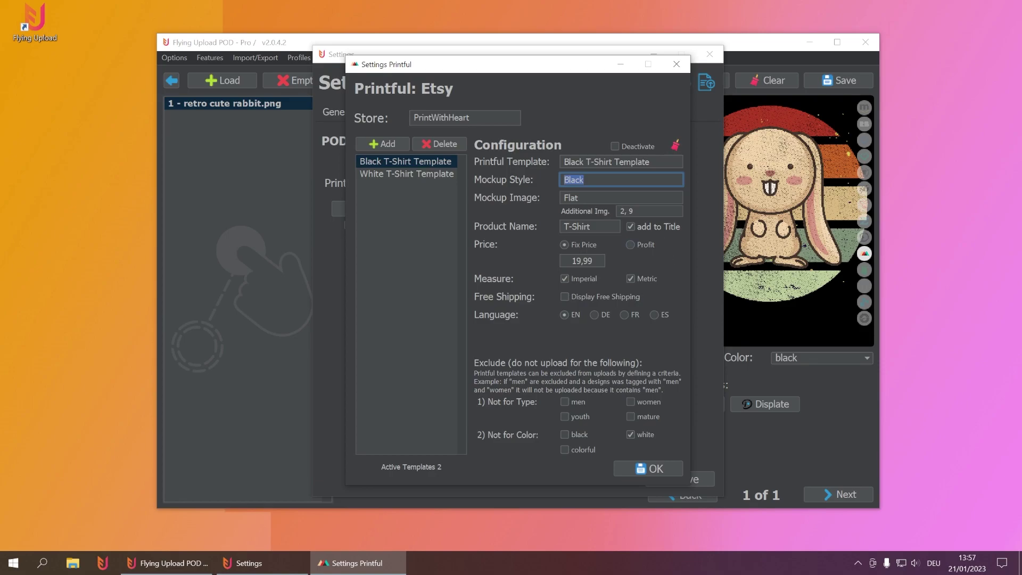
pyautogui.click(643, 162)
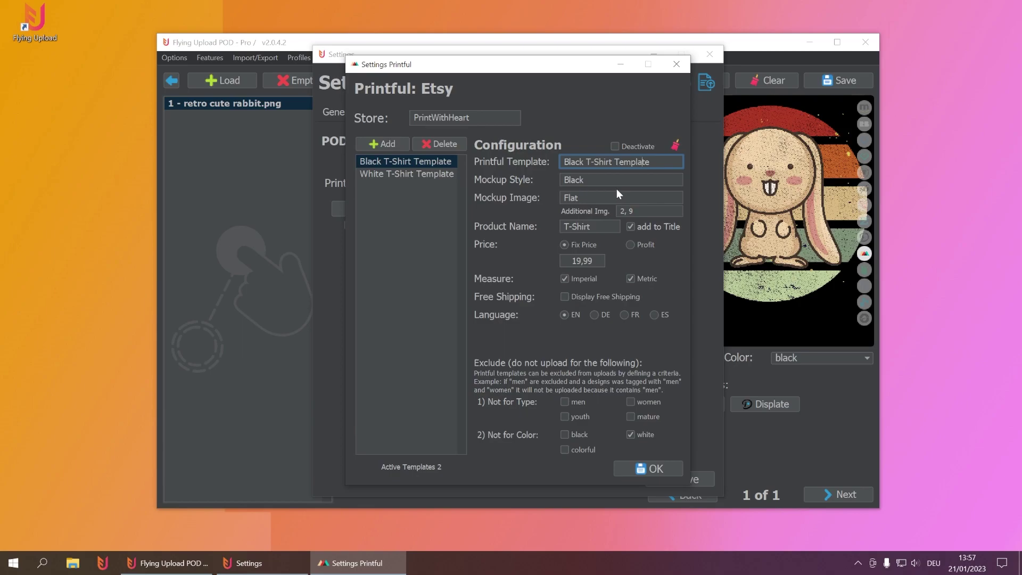
pyautogui.hotkey('ctrl', 'a')
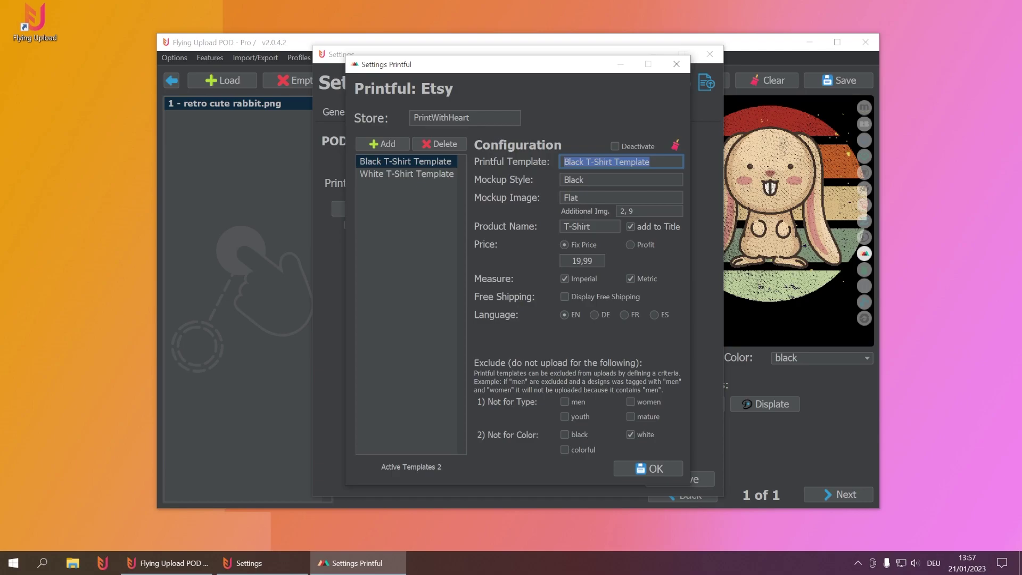
pyautogui.click(613, 162)
pyautogui.tripleClick(613, 161)
pyautogui.moveTo(570, 213)
pyautogui.click(585, 179)
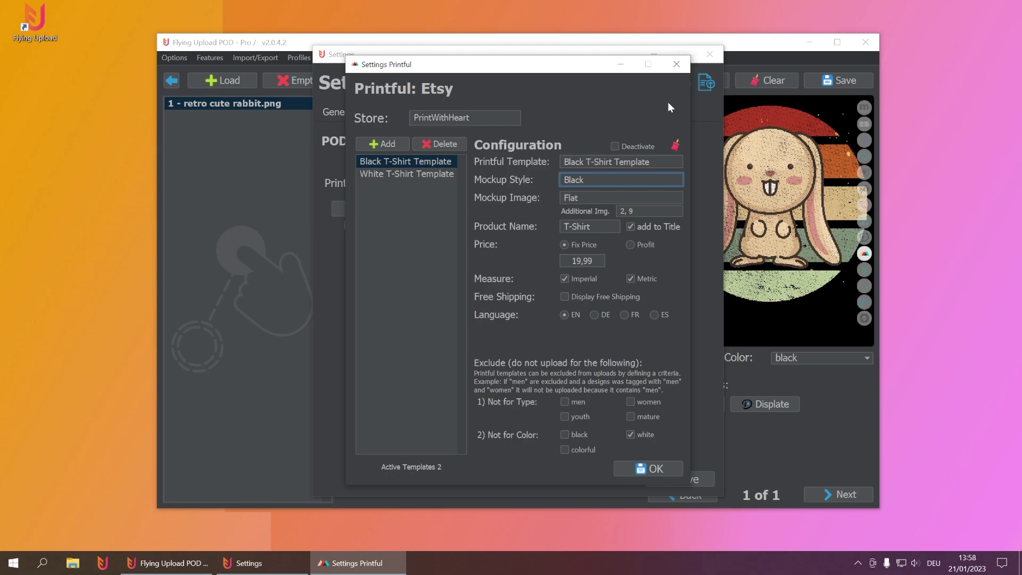
pyautogui.click(676, 64)
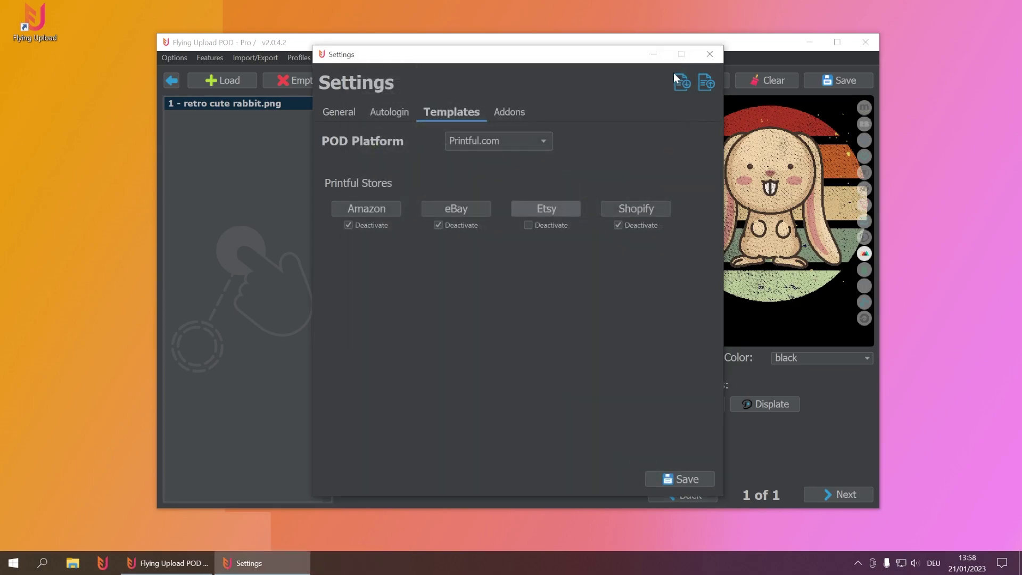
pyautogui.click(709, 54)
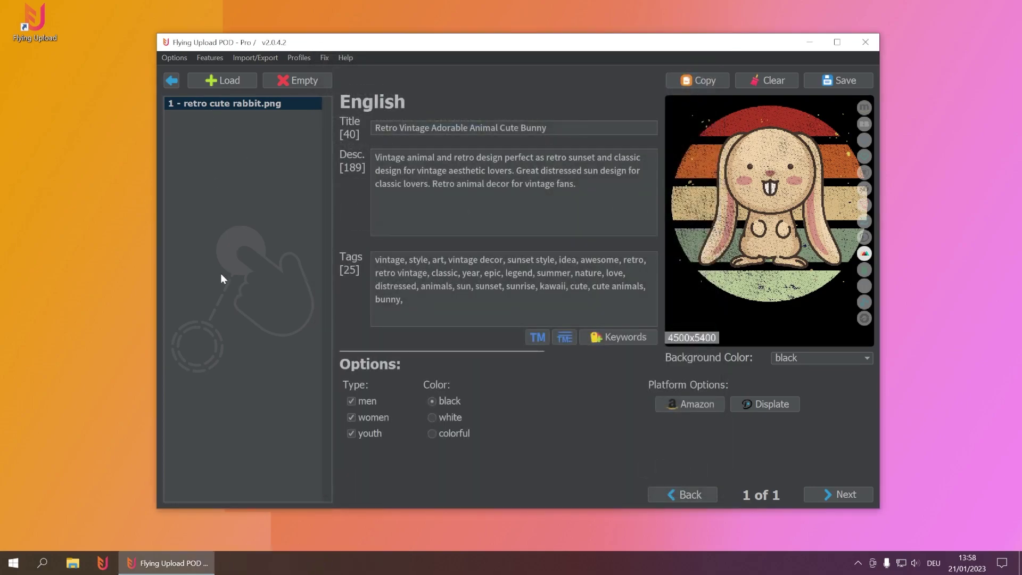
# Open Printful's store dashboard in Chromium from the upload page and dismiss the page-restore notice.
pyautogui.click(171, 82)
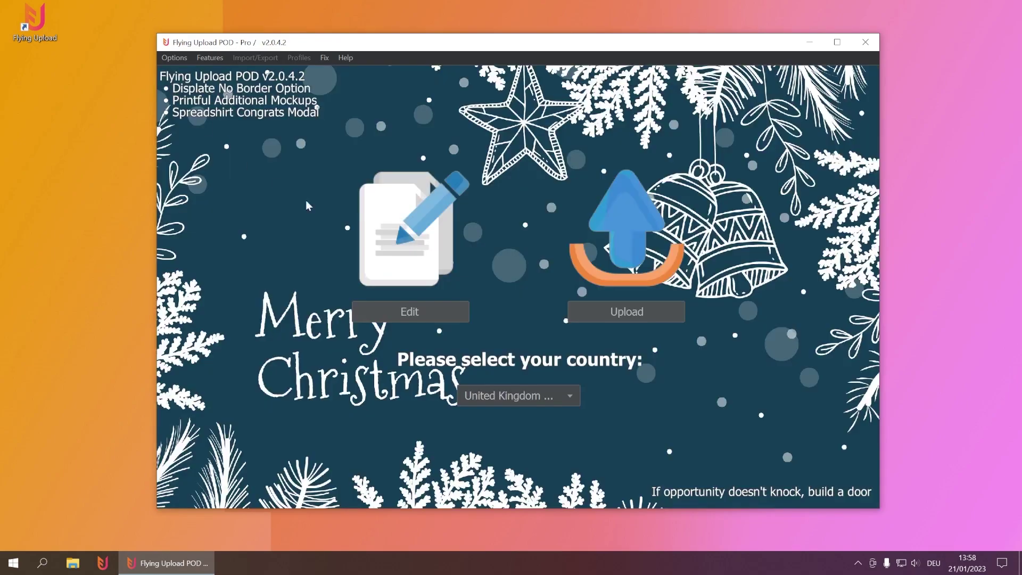
pyautogui.click(597, 318)
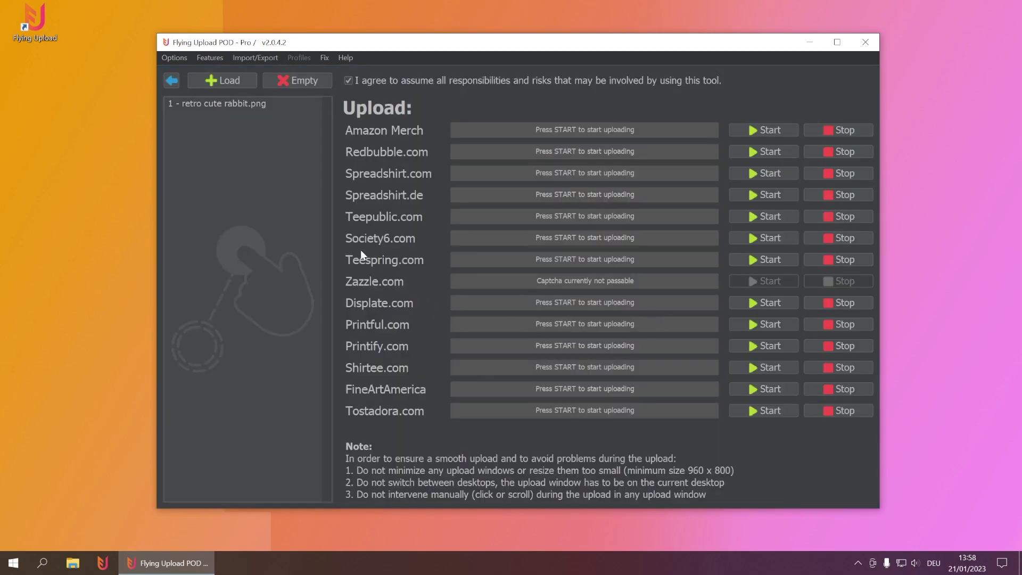
pyautogui.click(369, 324)
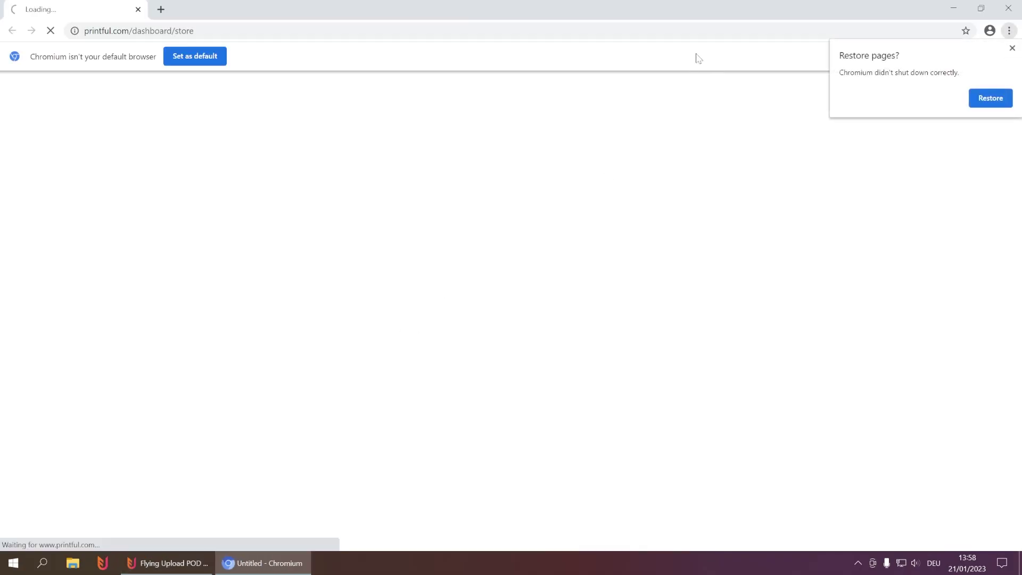
pyautogui.click(1011, 48)
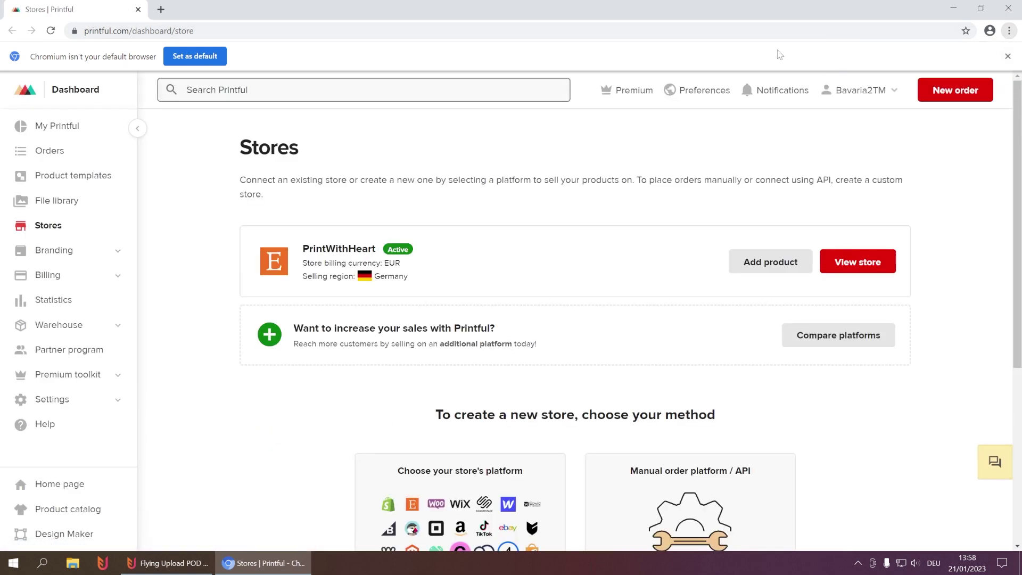
# Dismiss the default-browser notice on the Printful stores page and leave the browser window maximized.
pyautogui.moveTo(649, 16); pyautogui.dragTo(298, 16)
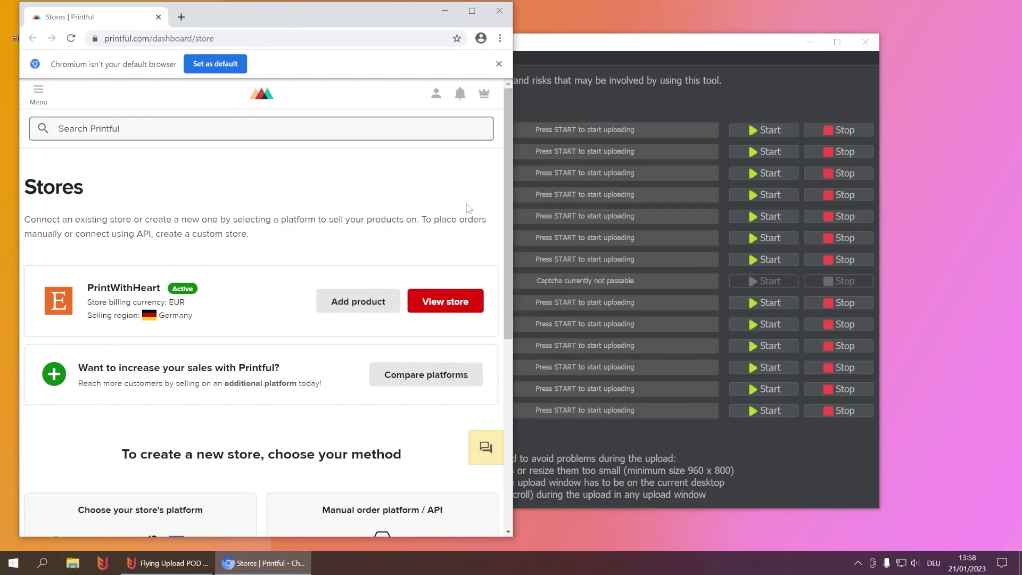
pyautogui.click(471, 10)
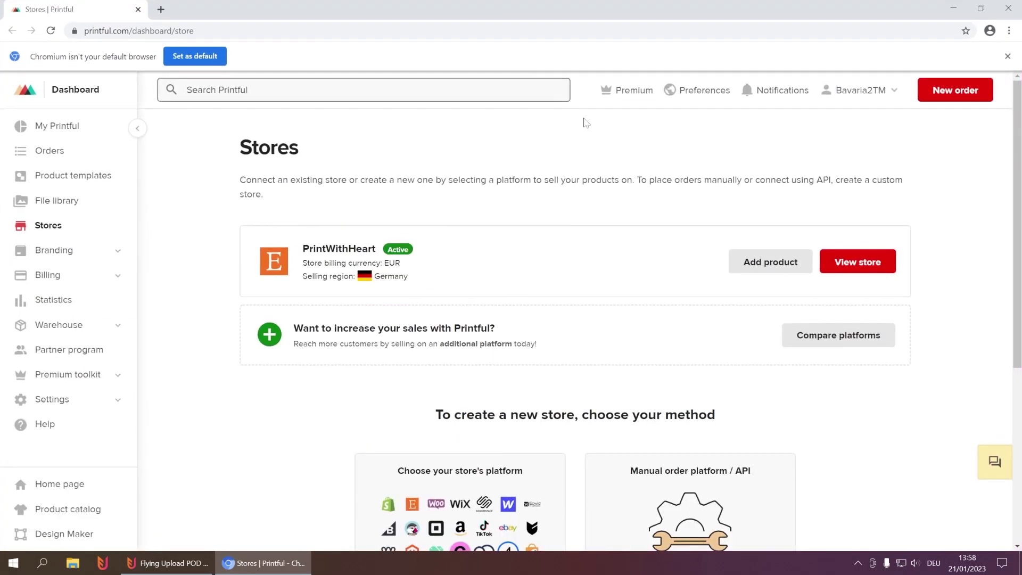
pyautogui.click(1008, 56)
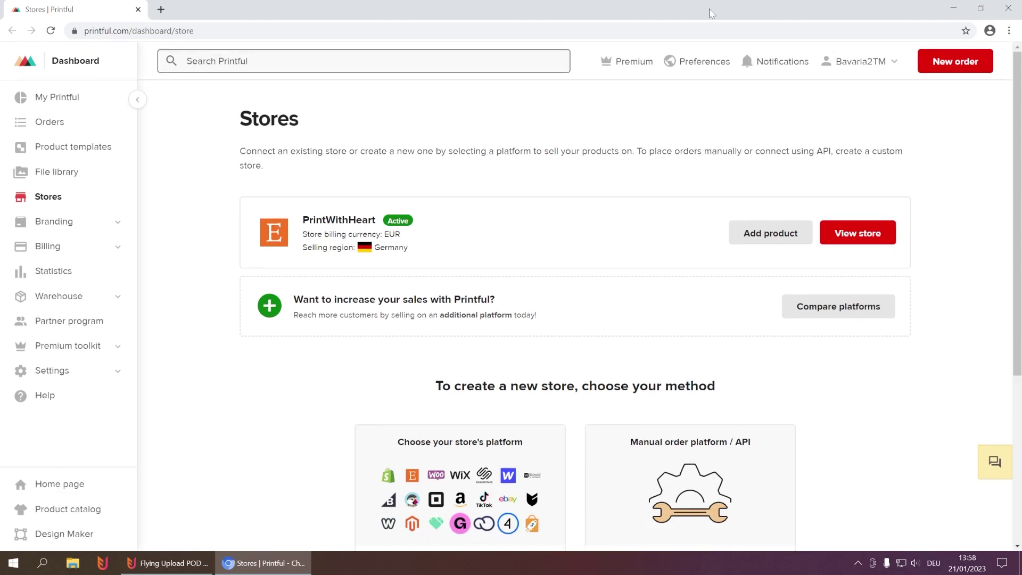
pyautogui.moveTo(711, 13); pyautogui.dragTo(344, 16)
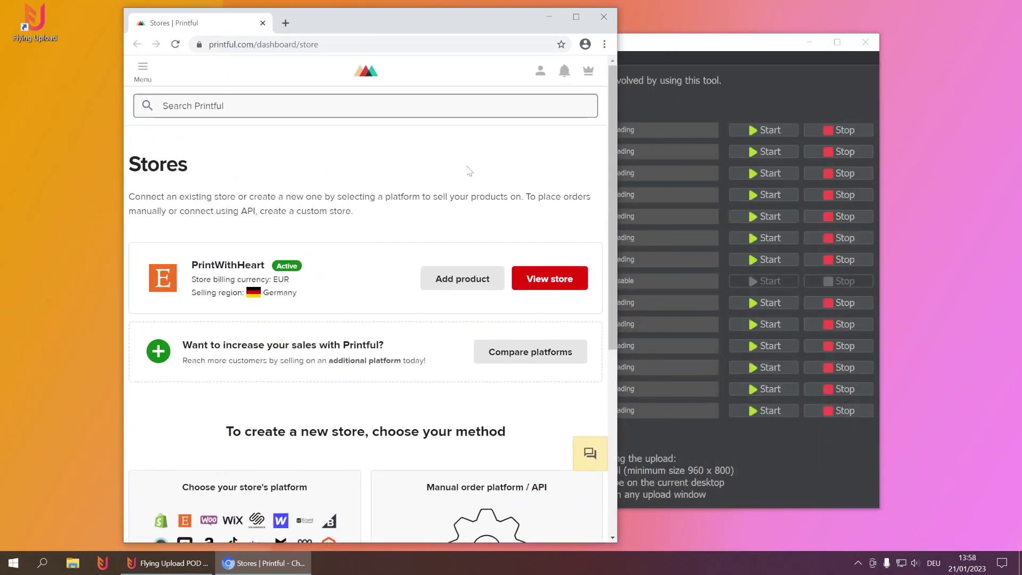
pyautogui.click(576, 17)
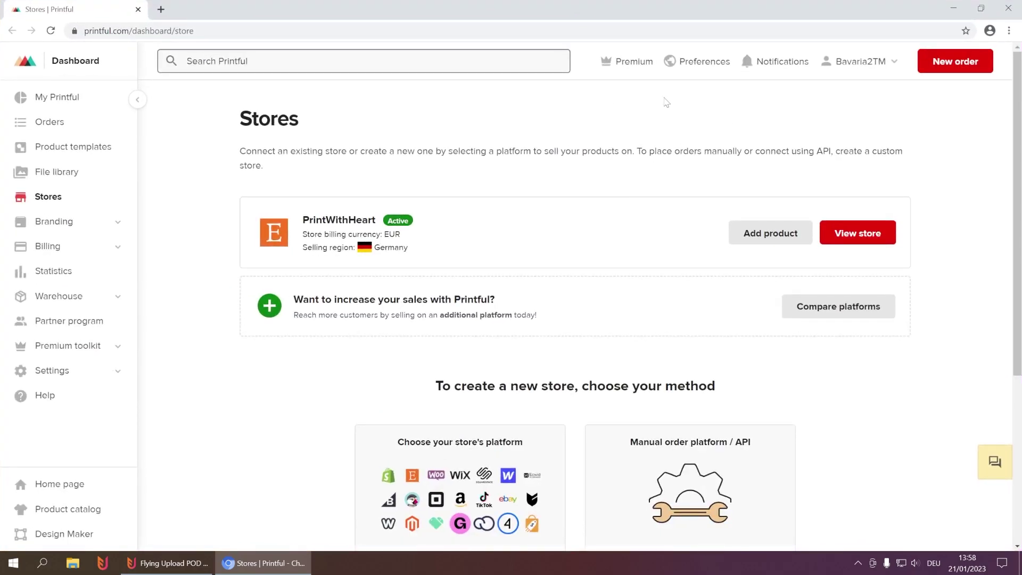
# Minimize the Printful browser window to show the Flying Upload POD upload page, and bring the browser back.
pyautogui.click(169, 562)
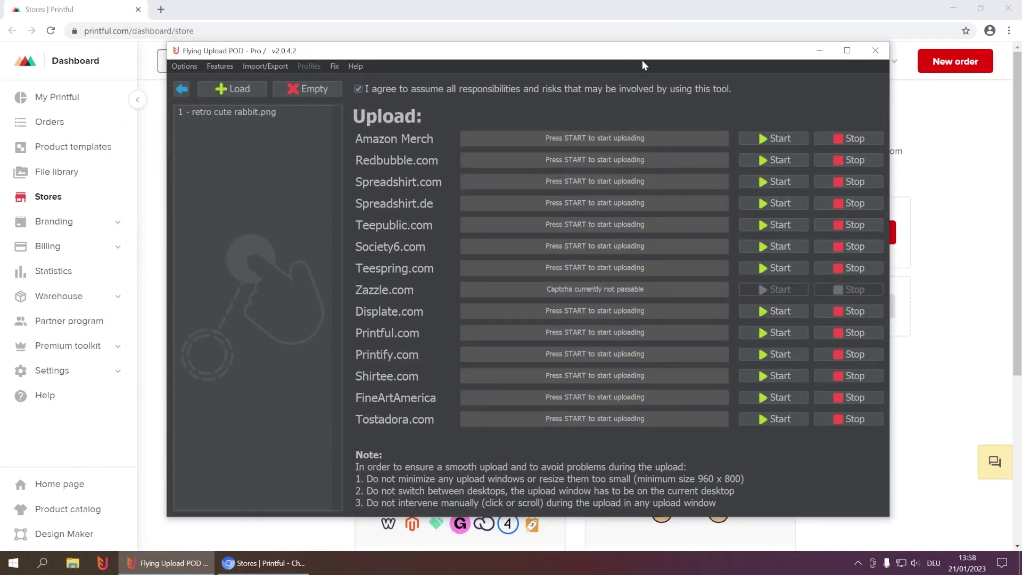
pyautogui.click(696, 9)
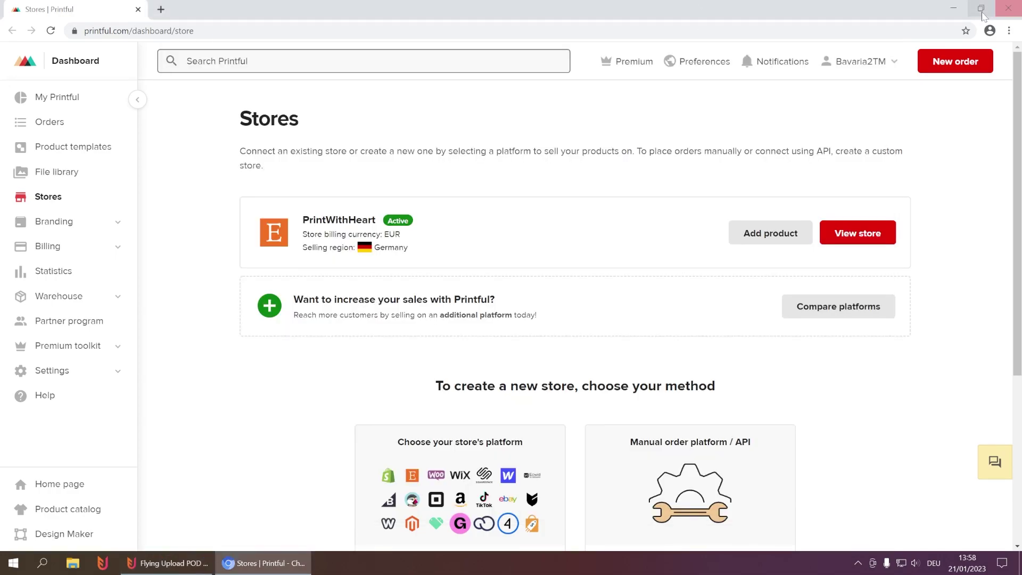
pyautogui.click(953, 8)
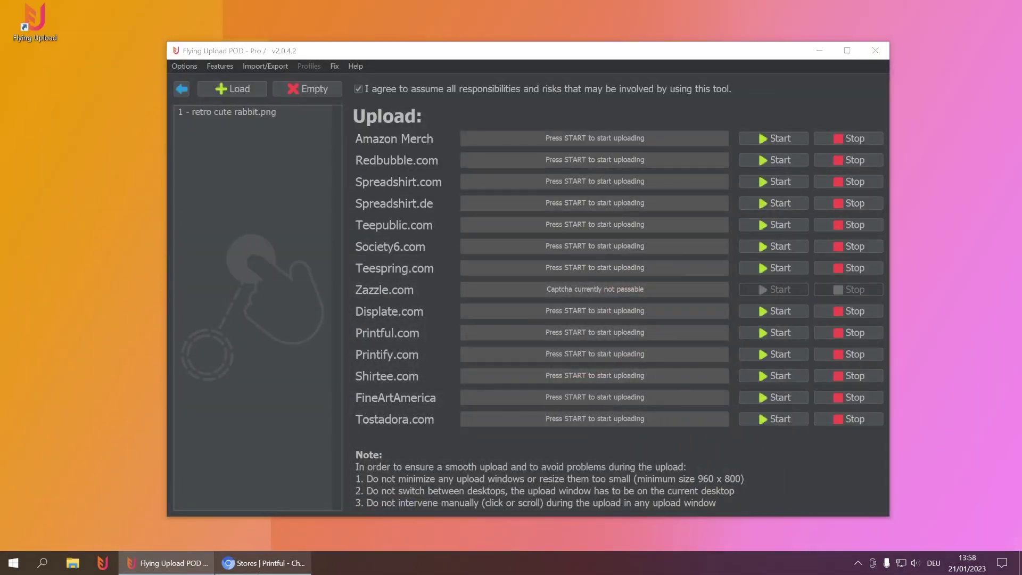
pyautogui.click(262, 563)
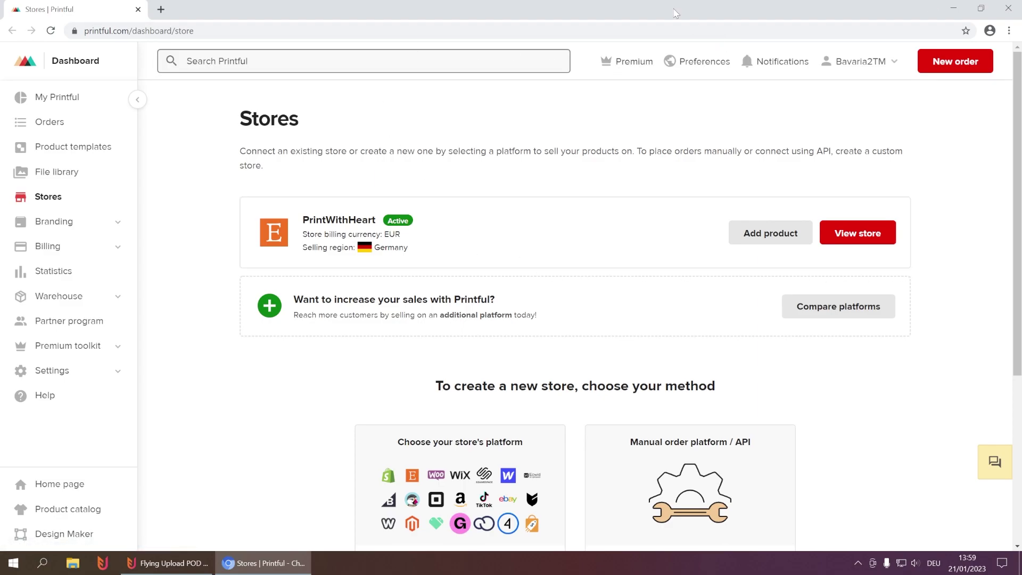
# Turn the maximized Printful browser into a floating window, widen it to fit the dashboard sidebar, and center it over Flying Upload POD.
pyautogui.moveTo(668, 14); pyautogui.dragTo(316, 23)
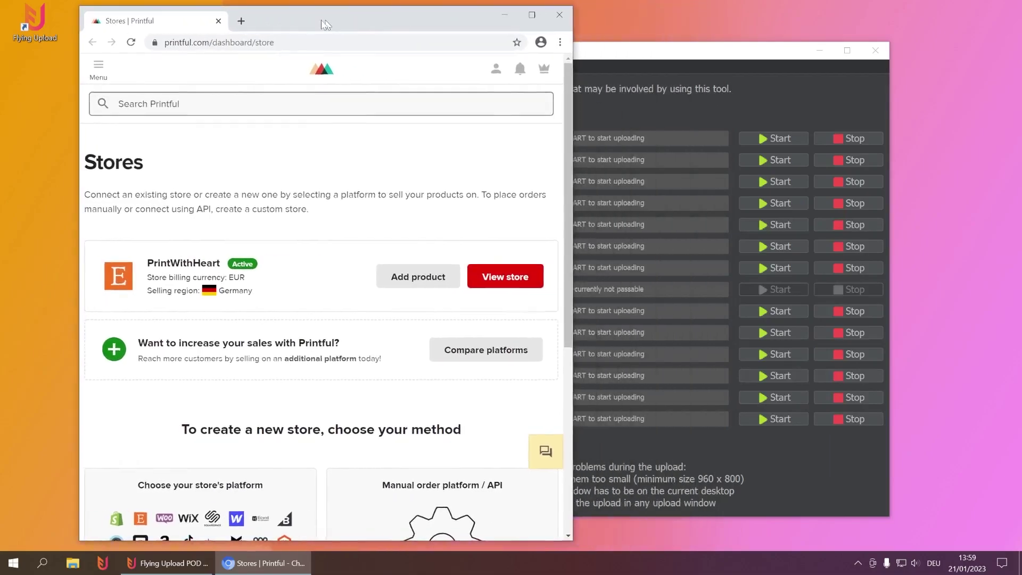
pyautogui.moveTo(564, 144); pyautogui.dragTo(761, 159)
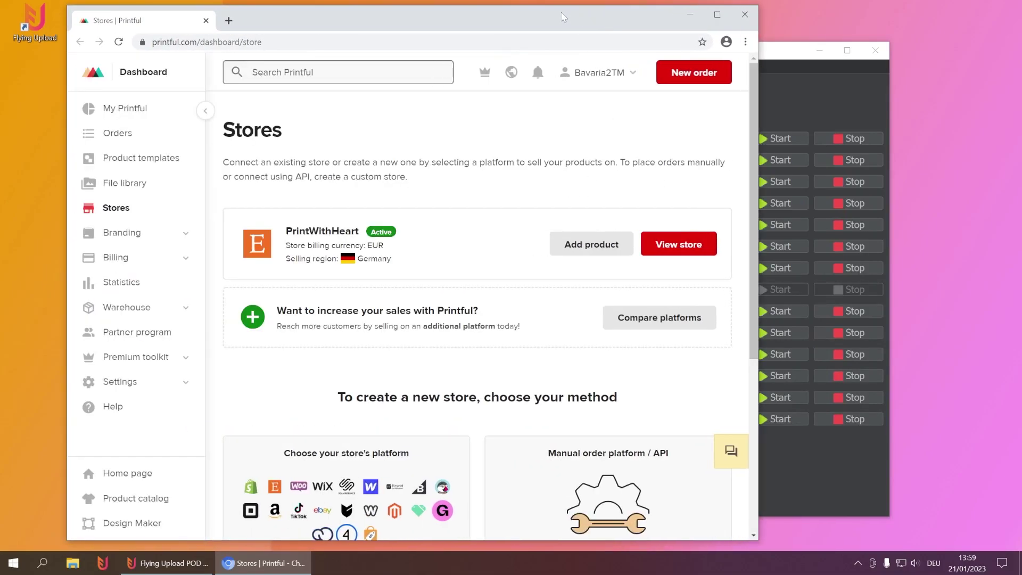
pyautogui.moveTo(564, 17); pyautogui.dragTo(660, 21)
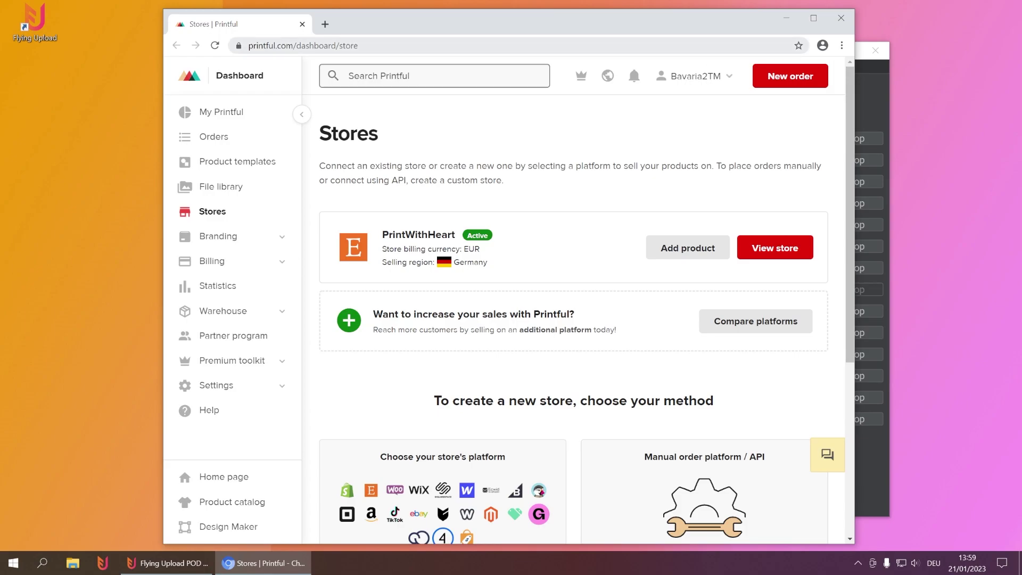
# Close the Printful browser window and reopen the Printful.com store dashboard from the Flying Upload POD upload page.
pyautogui.click(841, 18)
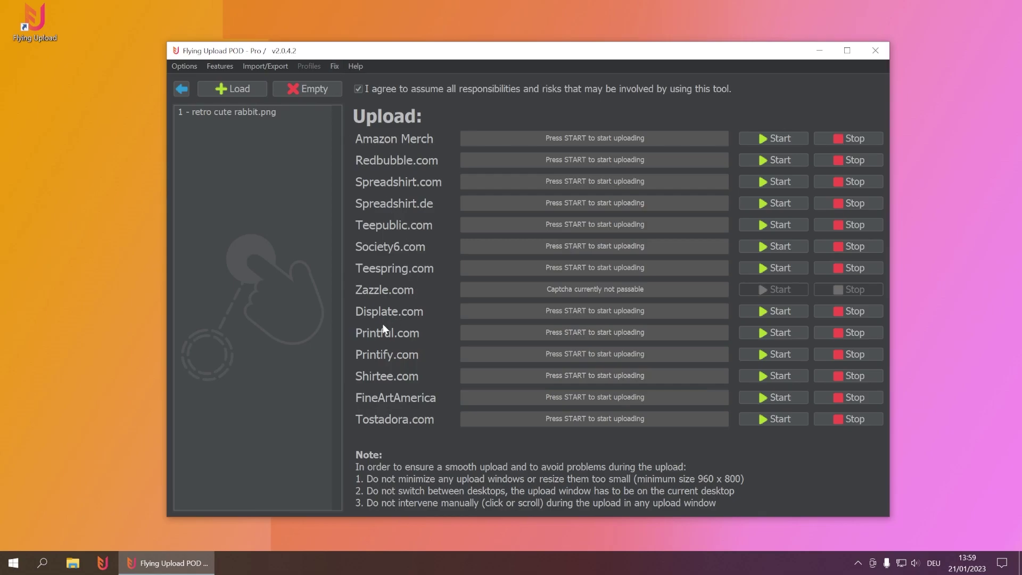
pyautogui.moveTo(385, 329)
pyautogui.click(385, 329)
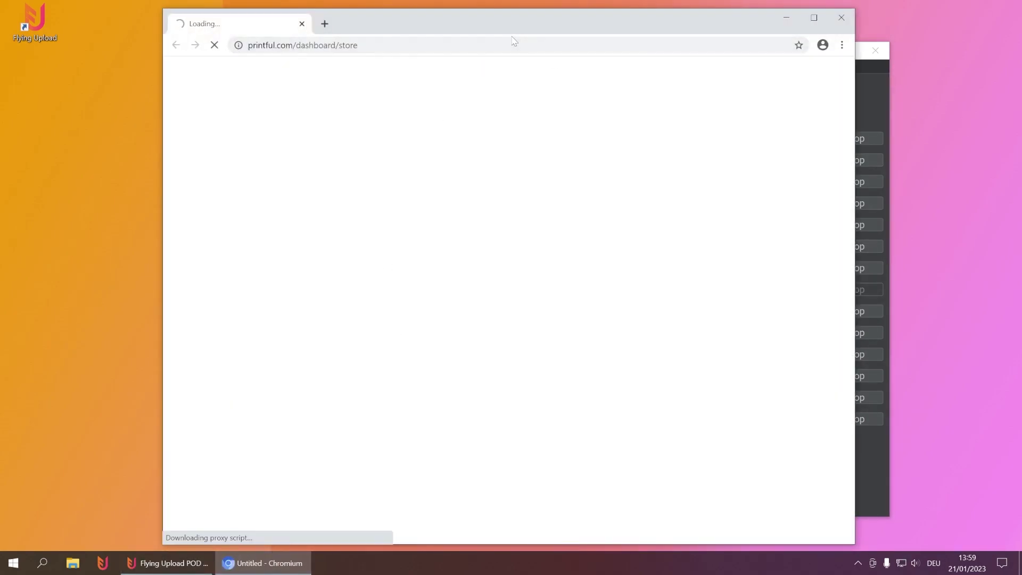